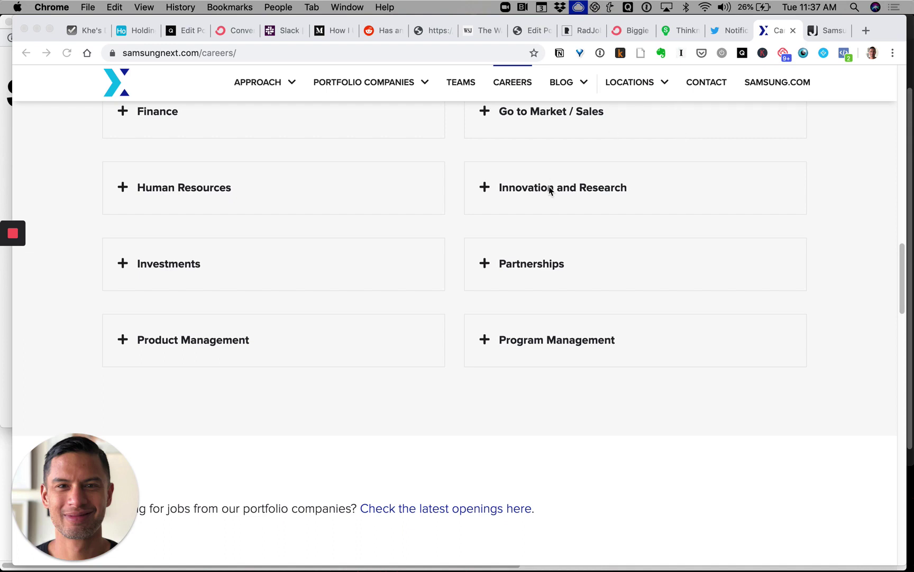
- Switch from Chrome to the Notion app showing the JJ_RadJobs job table
key("super+Tab")
key("super+Tab")
key("super+Tab")
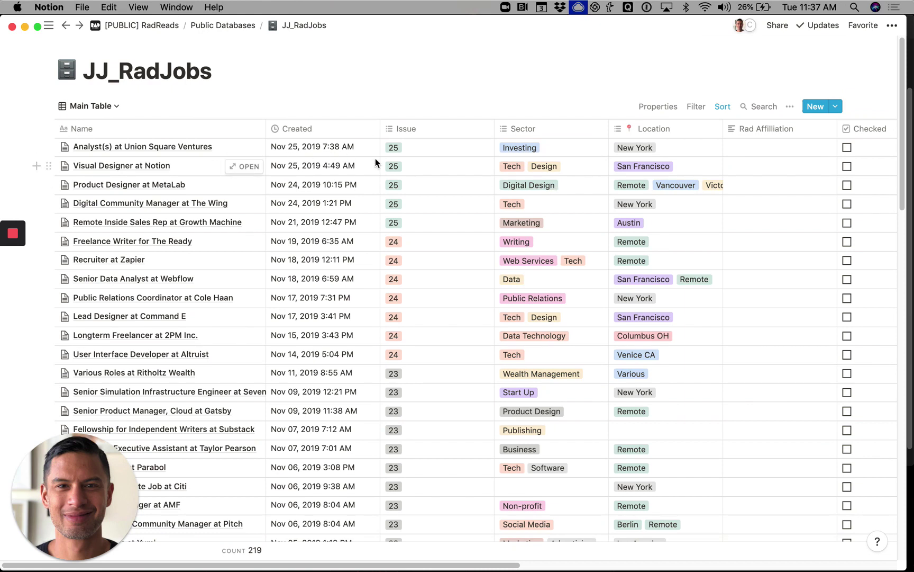
- Return to Chrome and bring up the Samsung NEXT Principal job posting tab
key("super+Tab")
key("super+Tab")
key("super+Tab")
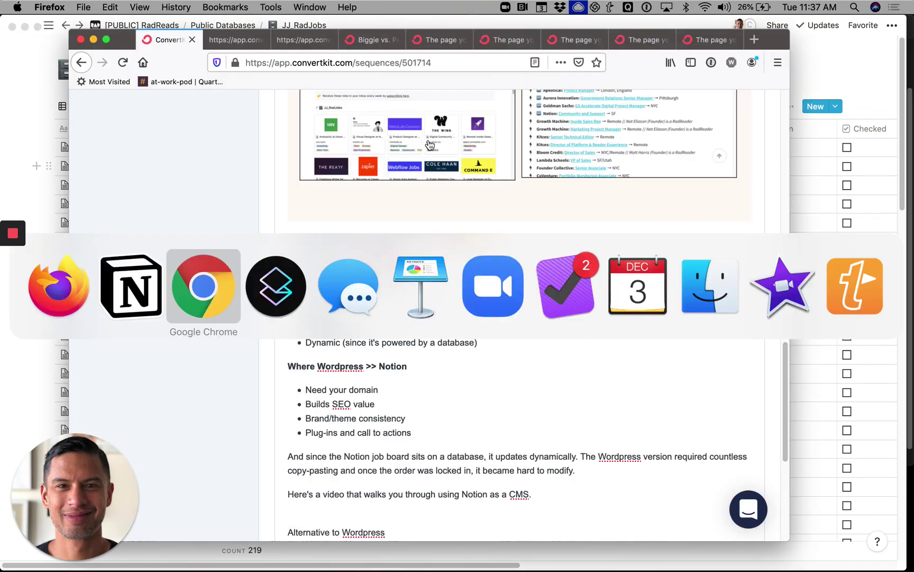
scroll(456, 226, "up", 10)
scroll(455, 229, "up", 10)
left_click(831, 31)
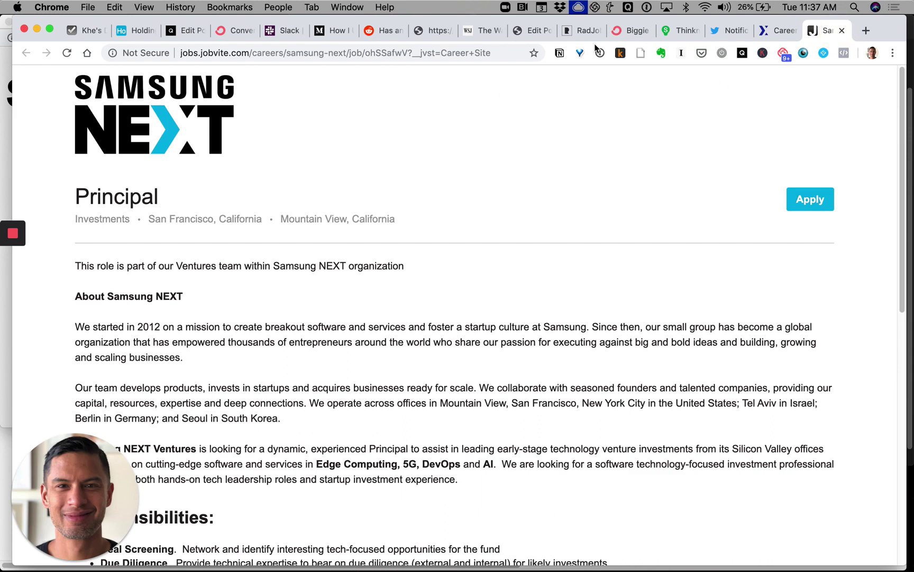
- Clip the Samsung NEXT Principal job page into JJ_RadJobs with the Web Clipper
left_click(559, 54)
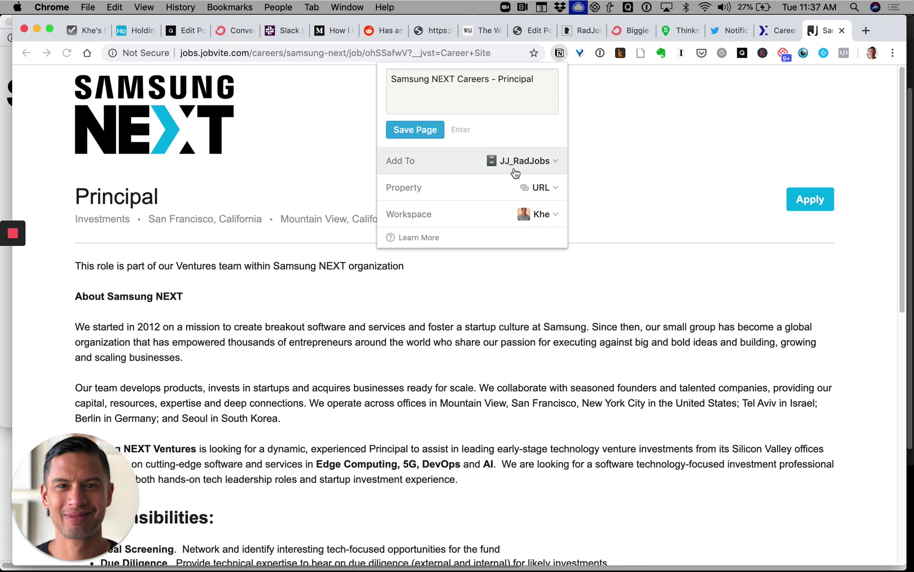
left_click(404, 132)
left_click(722, 118)
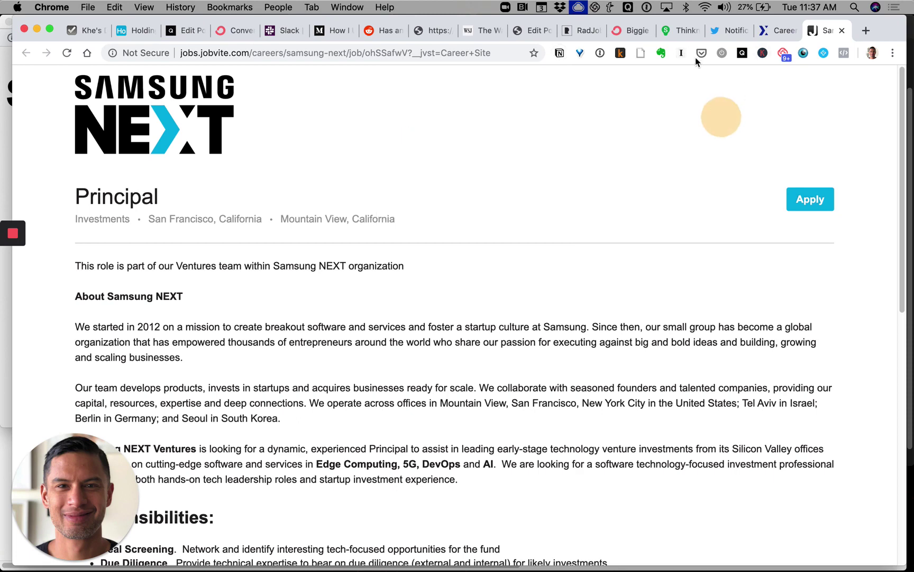
- Clip the Thinknum Recruiter job page into JJ_RadJobs and return to Notion
left_click(683, 30)
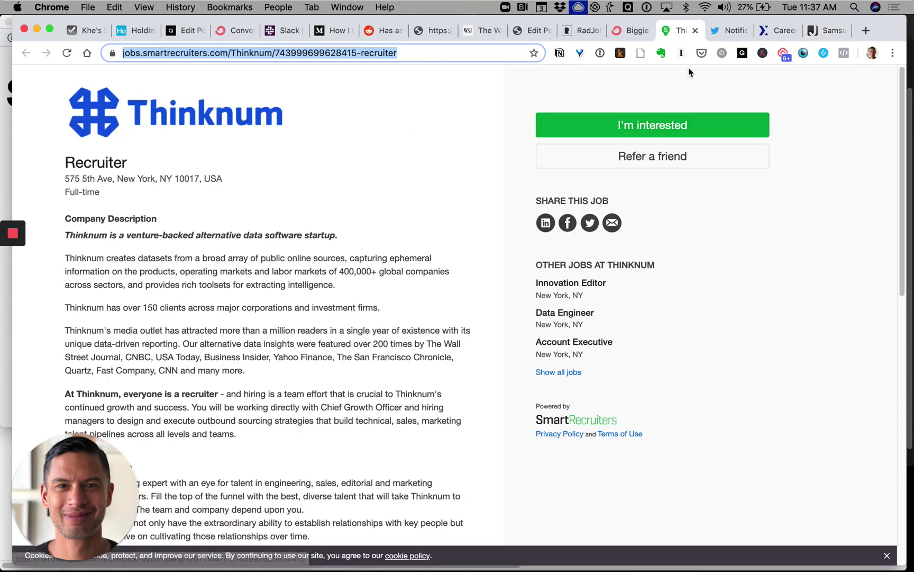
left_click(560, 53)
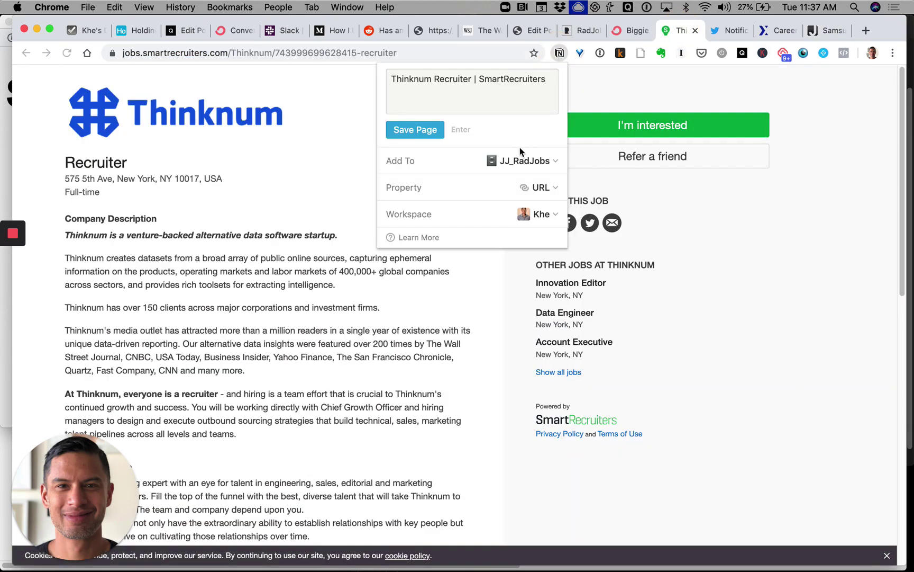
left_click(407, 130)
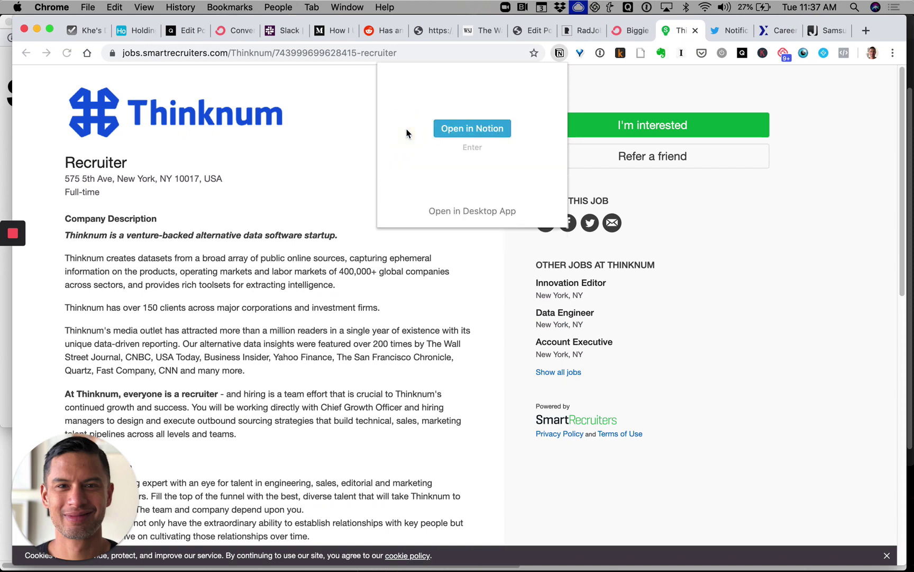
key("super+Tab")
key("super+Tab")
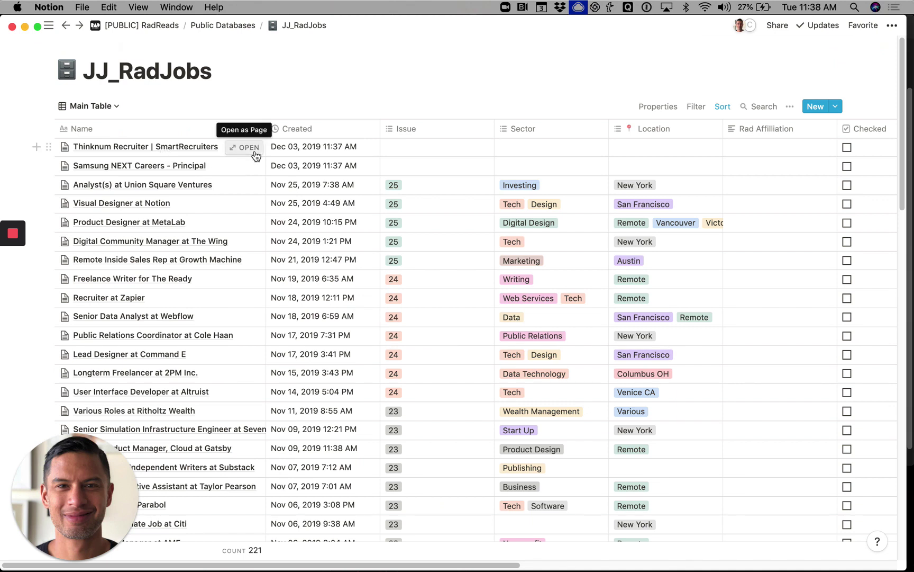
- Remove ' | SmartRecruiters' from the Thinknum entry's title, leaving 'Thinknum Recruiter'
left_click(256, 148)
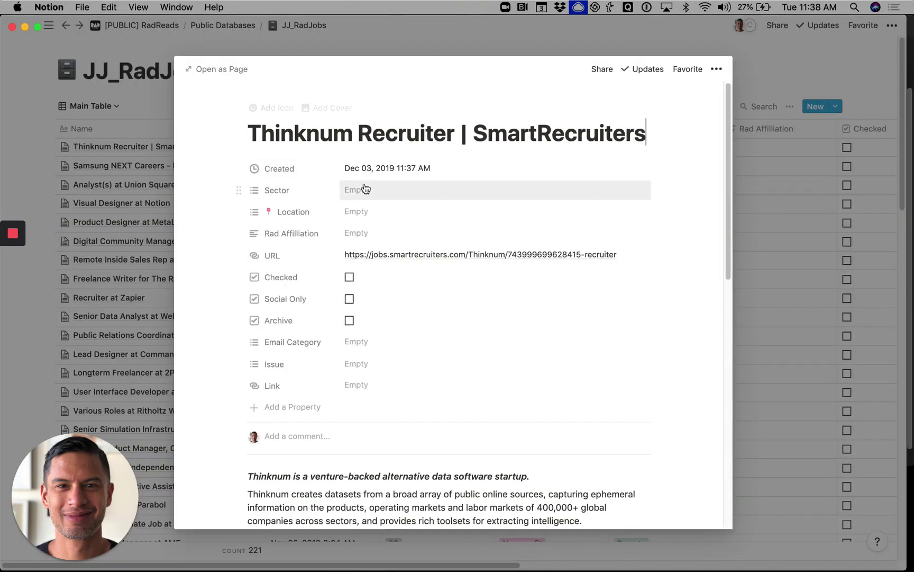
scroll(364, 187, "down", 6)
scroll(364, 186, "down", 5)
scroll(364, 186, "up", 10)
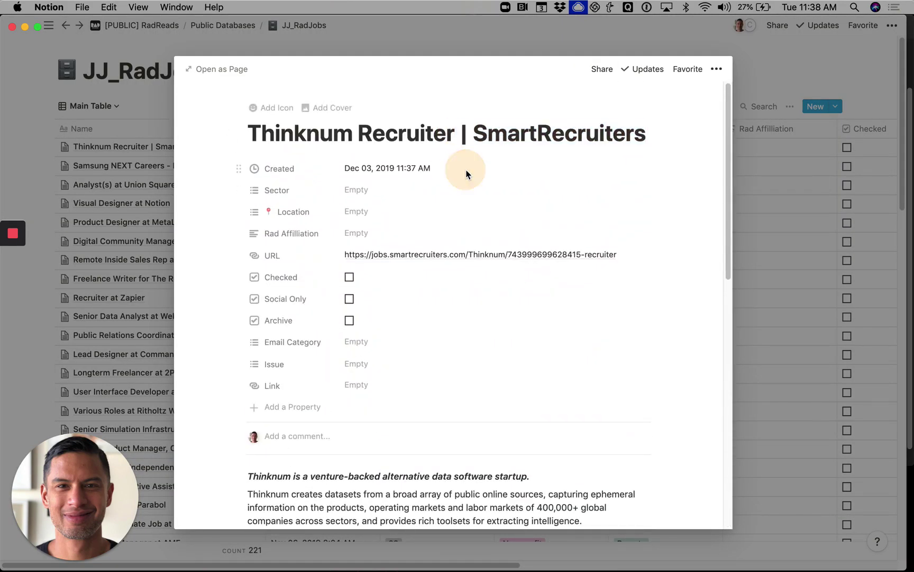
left_click(455, 133)
left_click(652, 134, "shift")
key("BackSpace")
key("Escape")
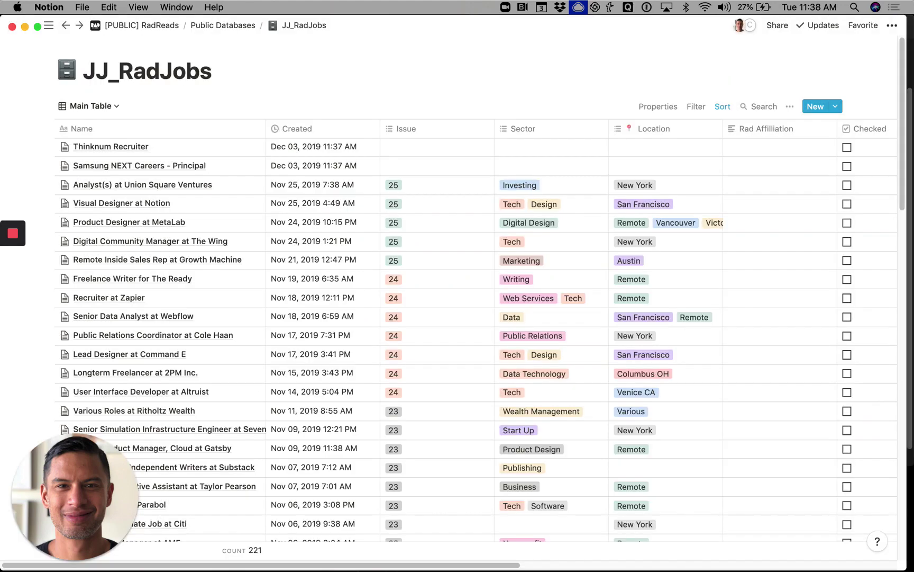
- Replace the Samsung NEXT entry's title with 'Principal at Samsung Next'
left_click(179, 168)
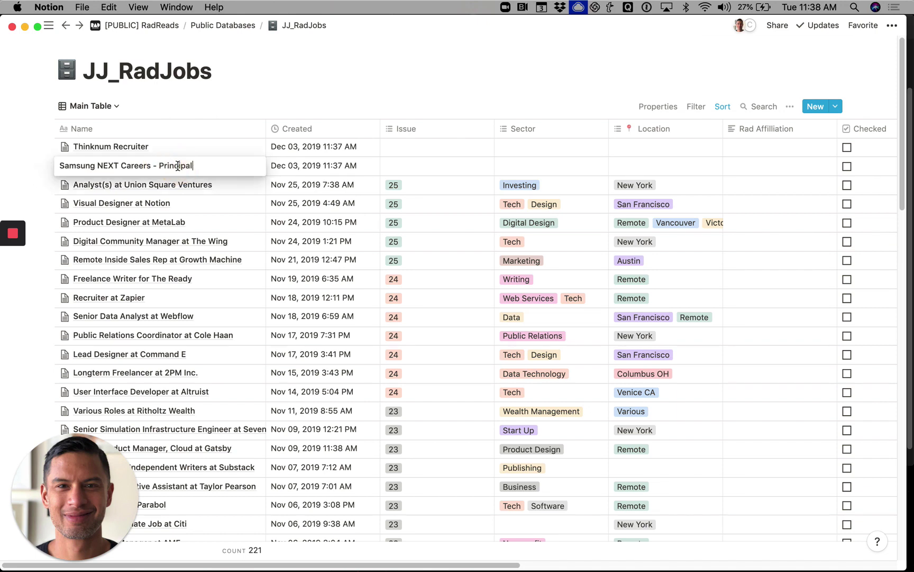
key("super+a")
type("Sma")
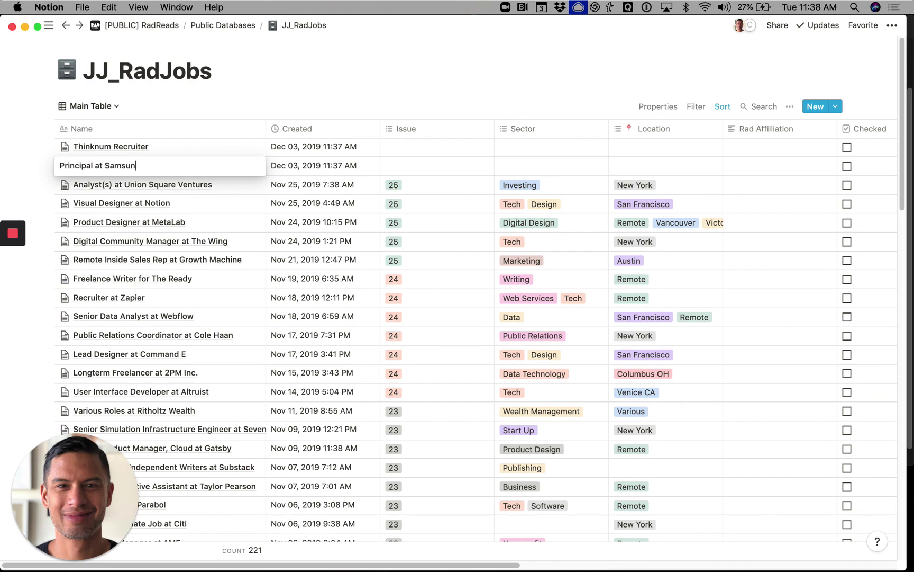
- Tag Principal at Samsung Next and Thinknum Recruiter with a newly created Issue value 26
left_click(379, 166)
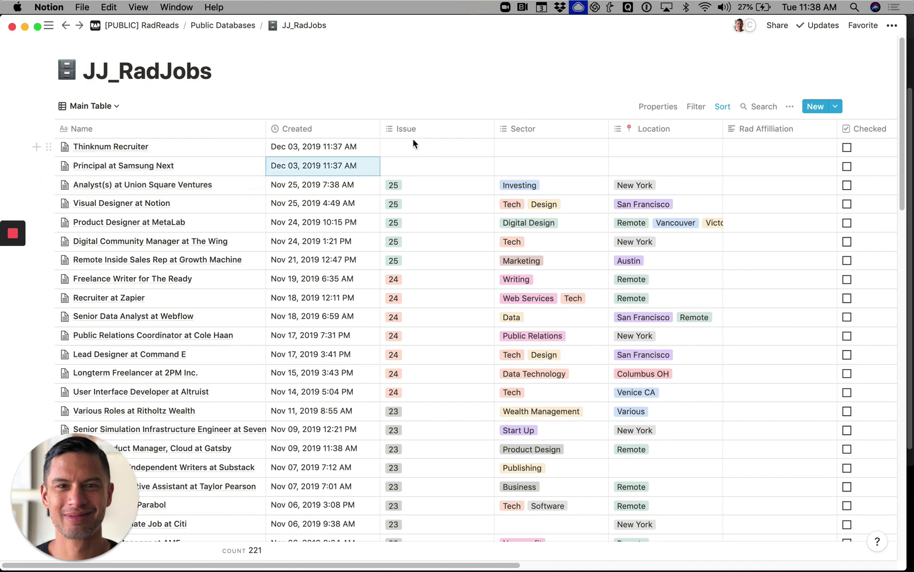
left_click(403, 168)
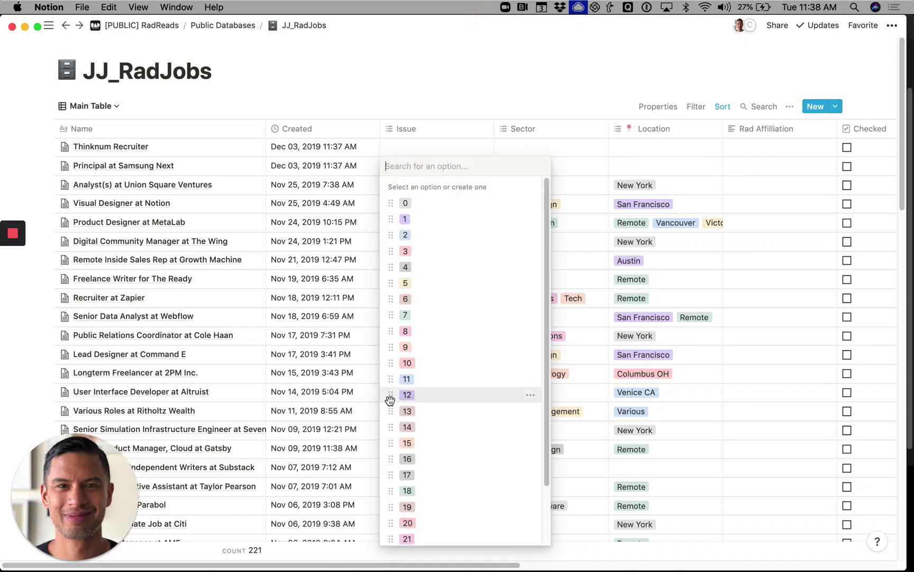
type("26")
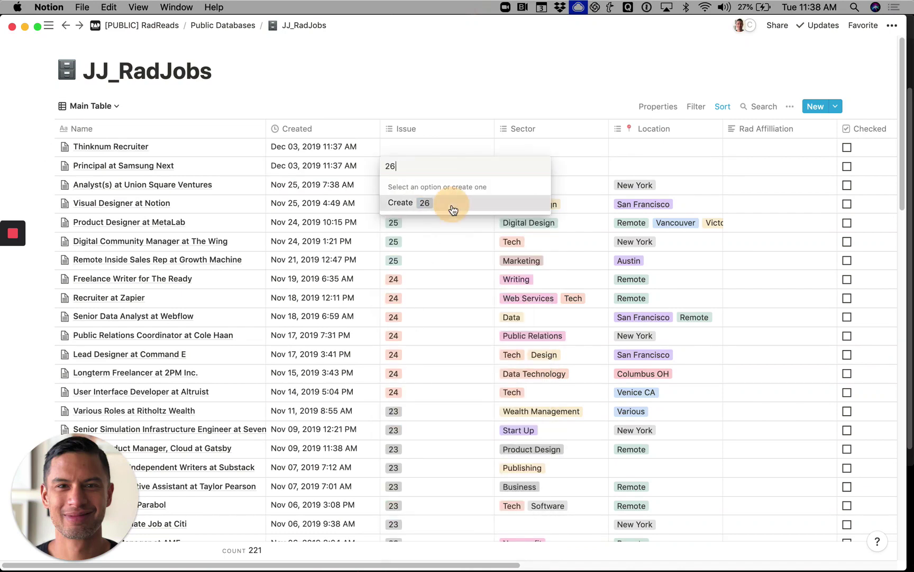
left_click(448, 202)
left_click(435, 150)
left_click(435, 151)
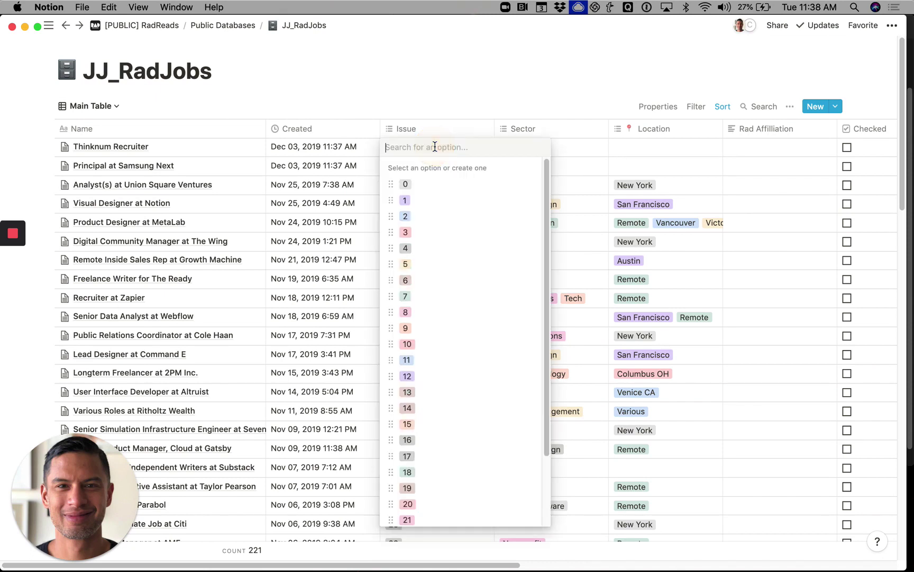
type("26")
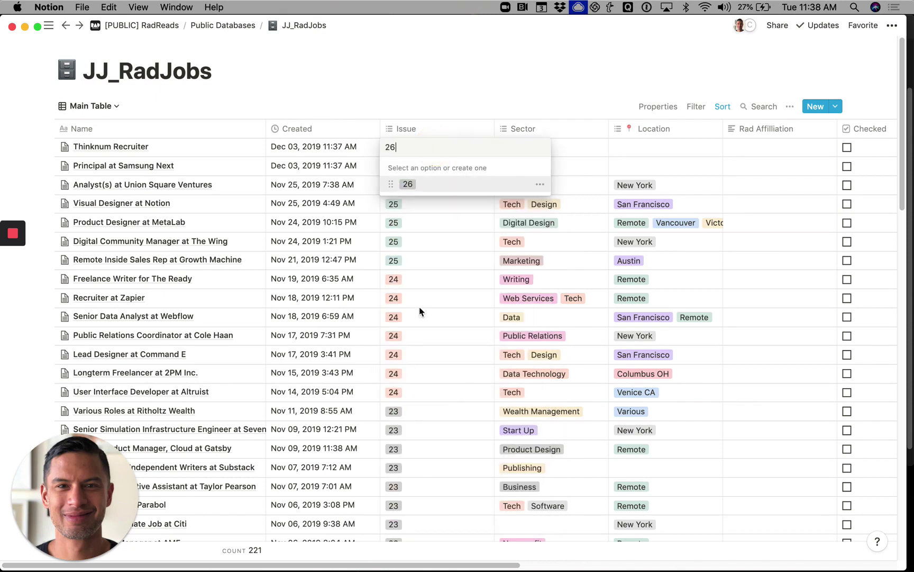
left_click(466, 184)
left_click(572, 96)
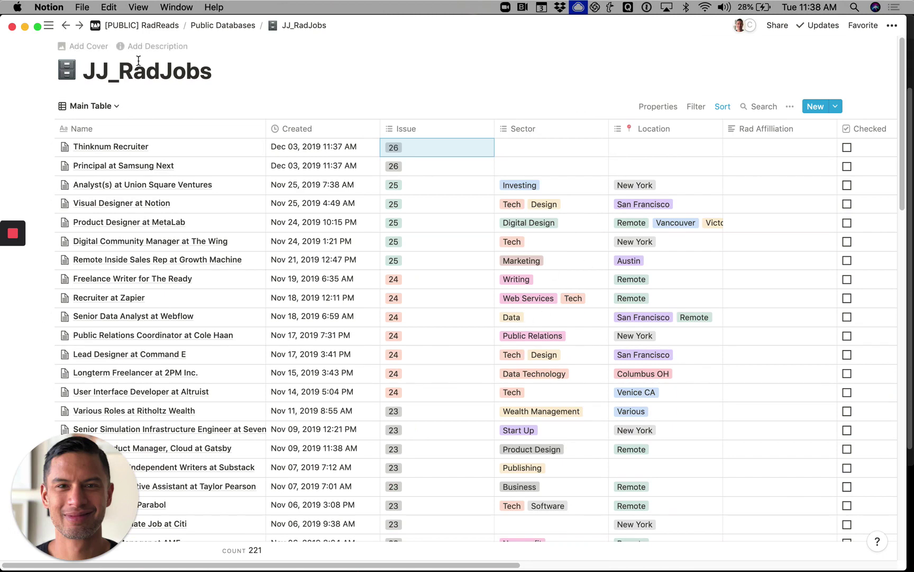
- Create a new workspace page titled 'RadJobs Website' and begin inserting a linked database block
key("super+shift+slash")
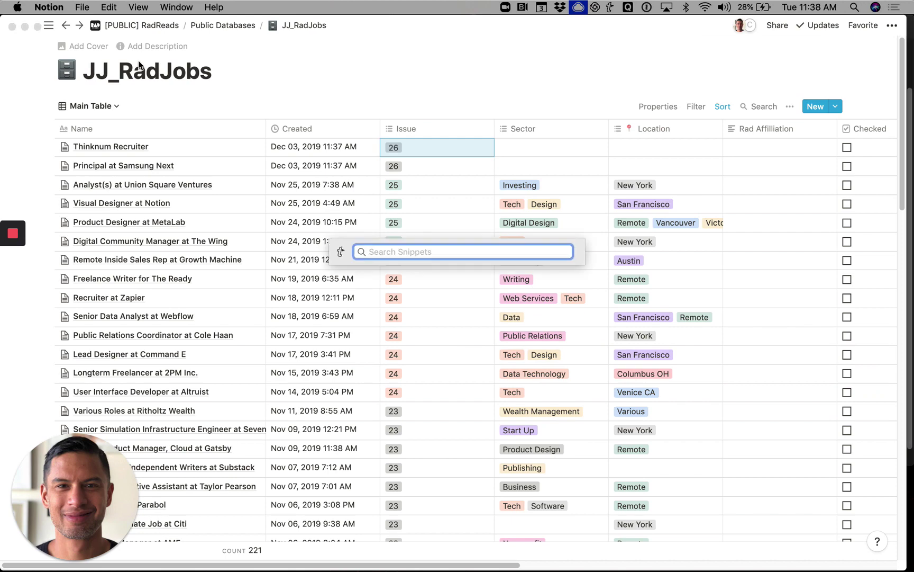
key("Escape")
left_click(48, 25)
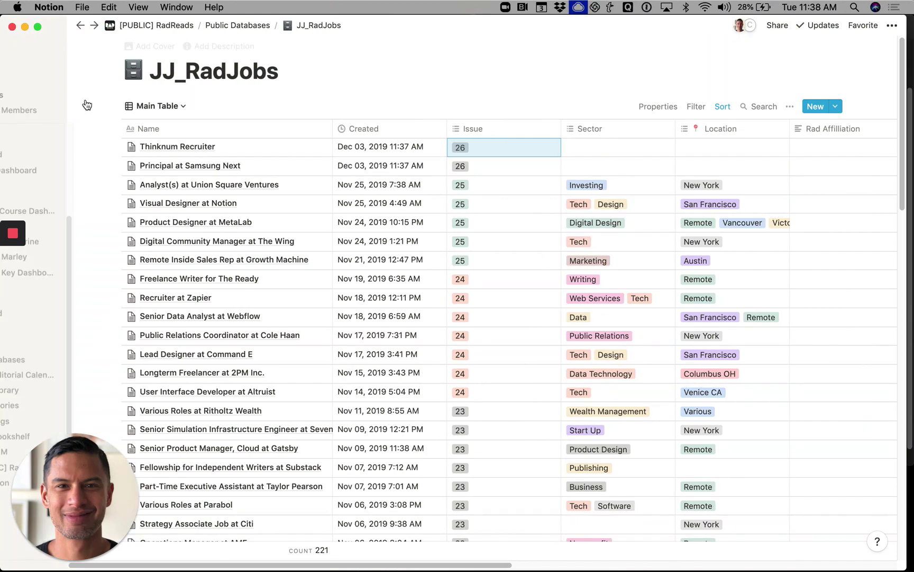
left_click(113, 125)
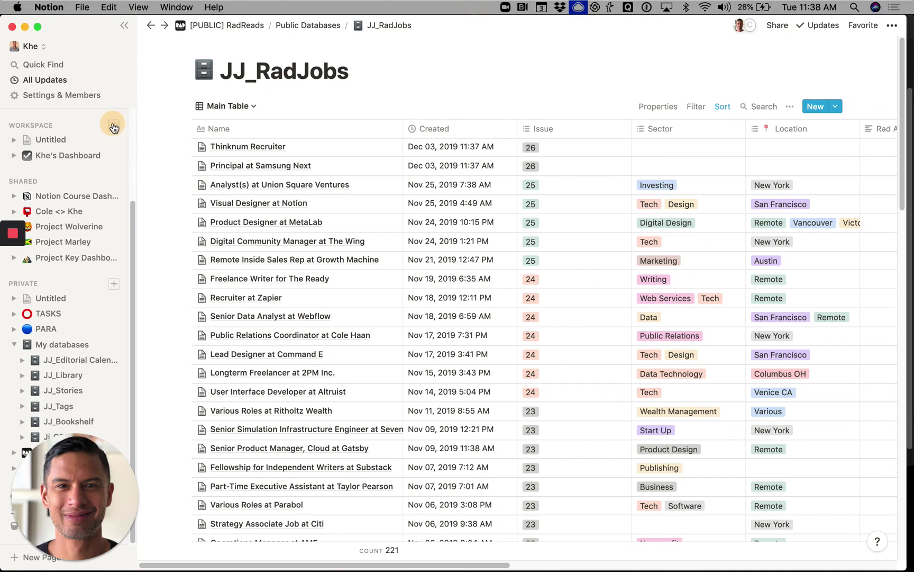
type("Radj")
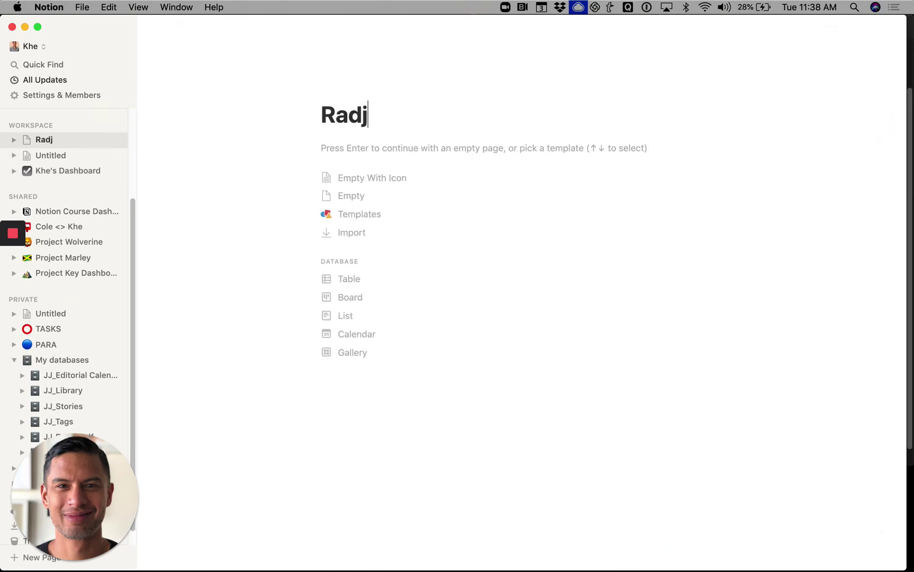
key("BackSpace")
type("Jobs Website")
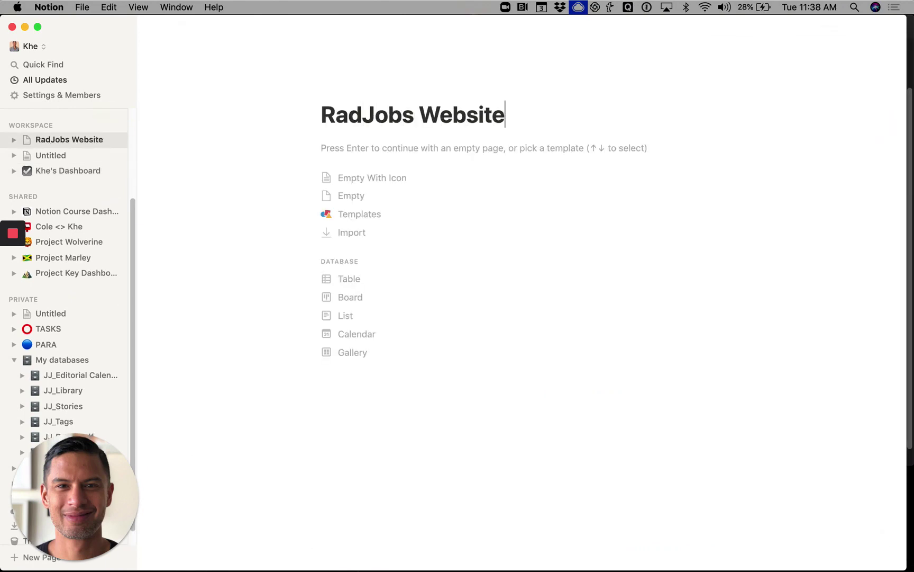
key("Return")
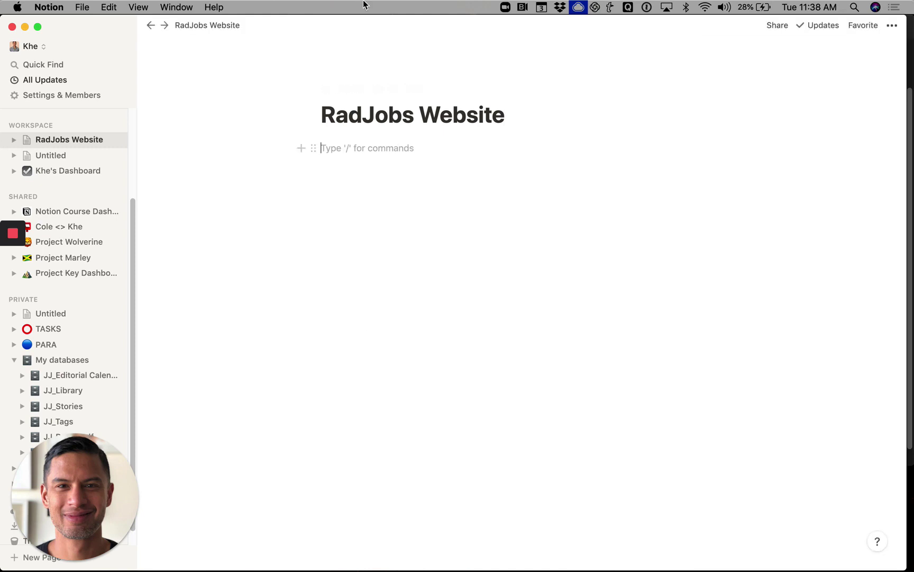
left_click(301, 148)
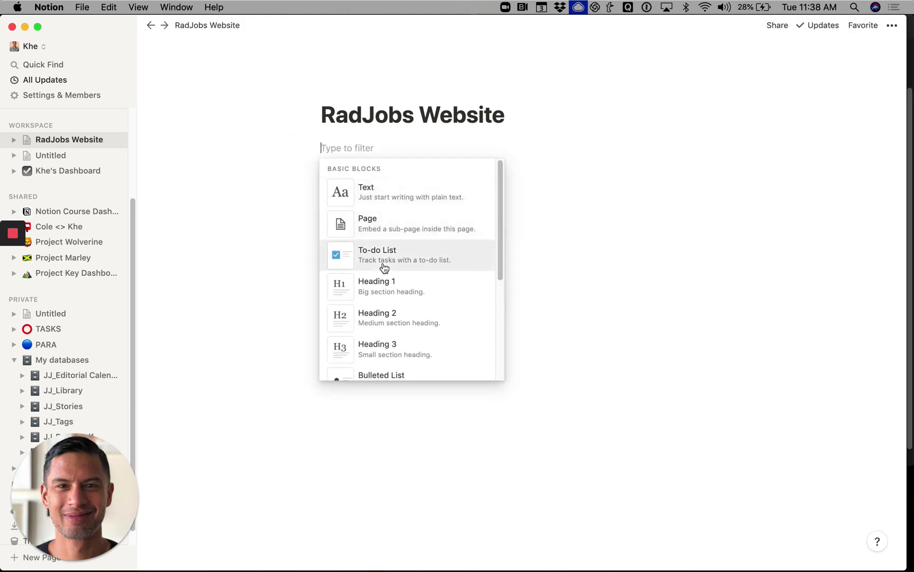
type("cre")
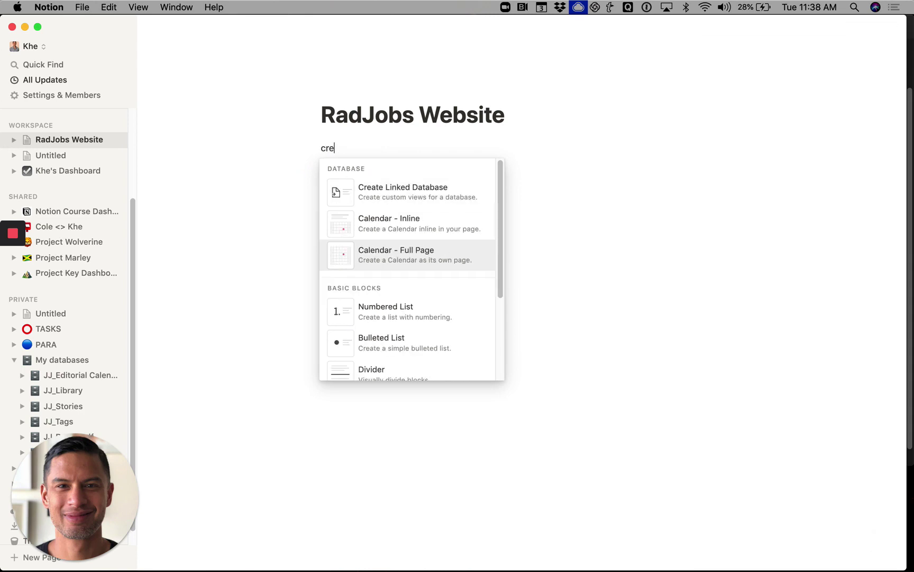
- Embed a linked view of the JJ_RadJobs database, found by searching 'JJ-'
left_click(386, 197)
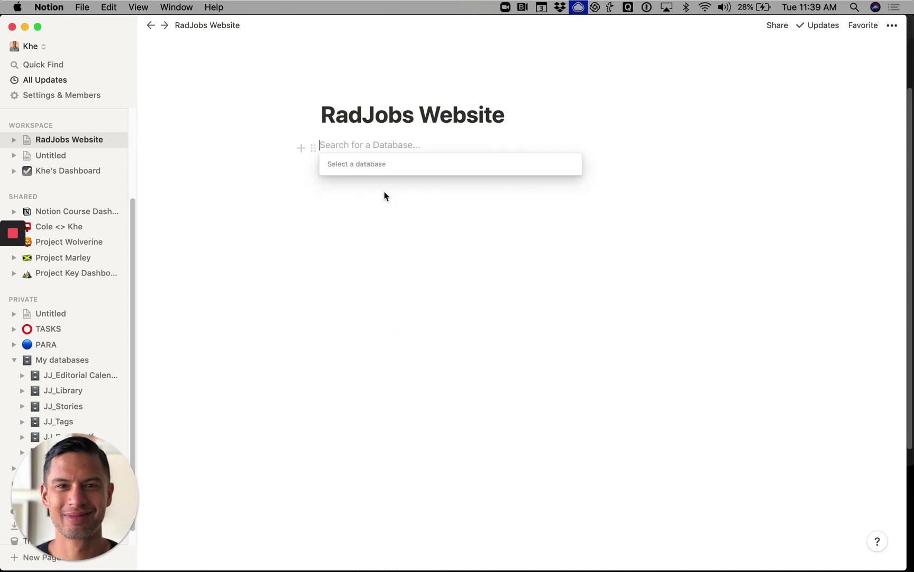
type("JJ-")
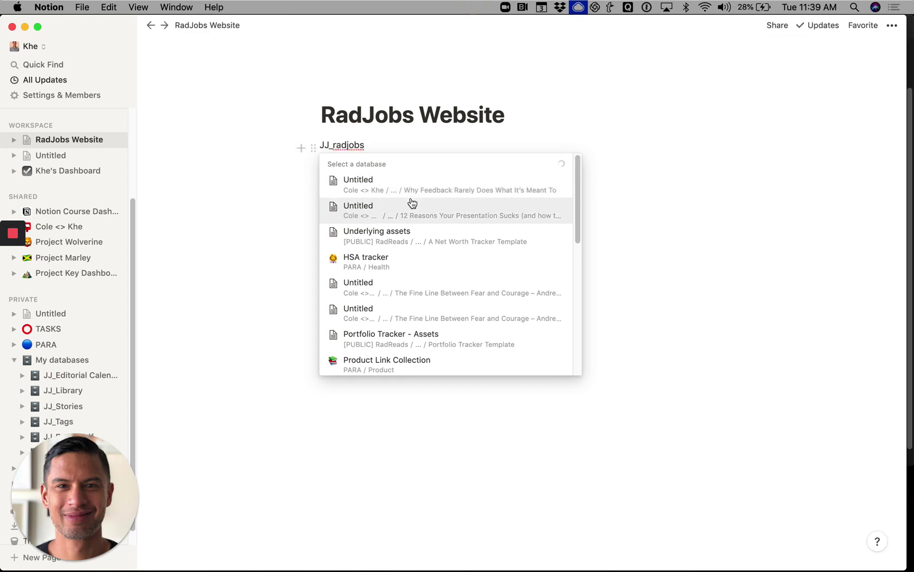
left_click(414, 181)
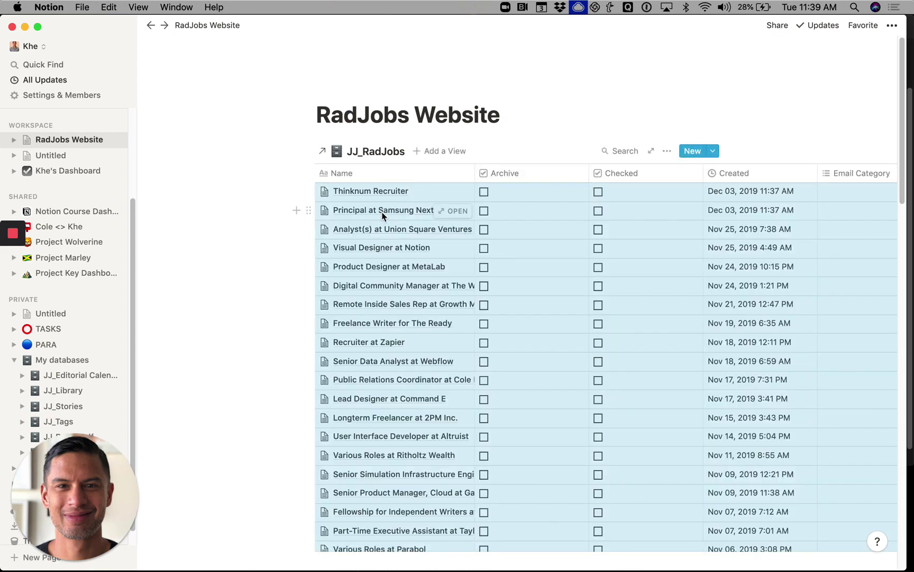
- Add a Gallery view of JJ_RadJobs and switch the RadJobs Website page to Full Width
left_click(442, 151)
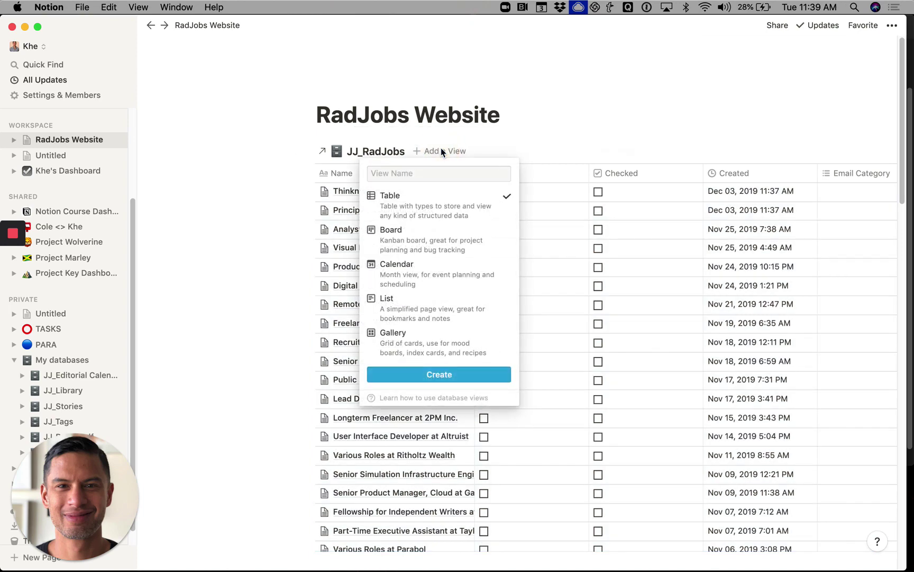
left_click(398, 348)
left_click(405, 373)
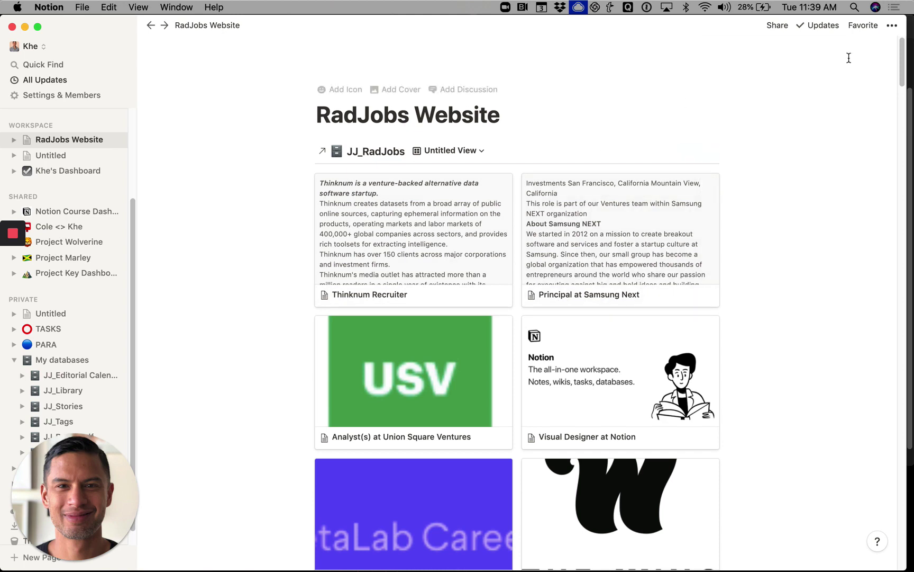
left_click(892, 25)
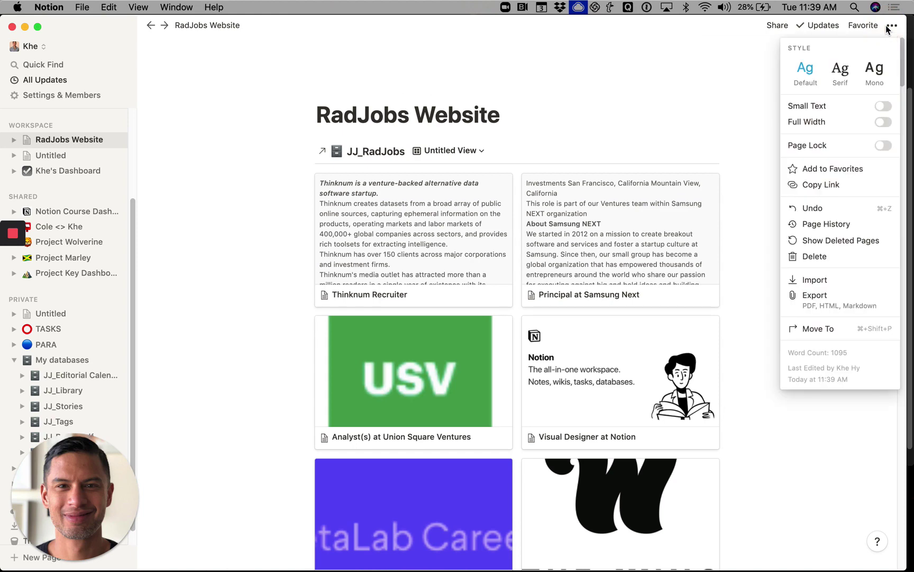
left_click(886, 122)
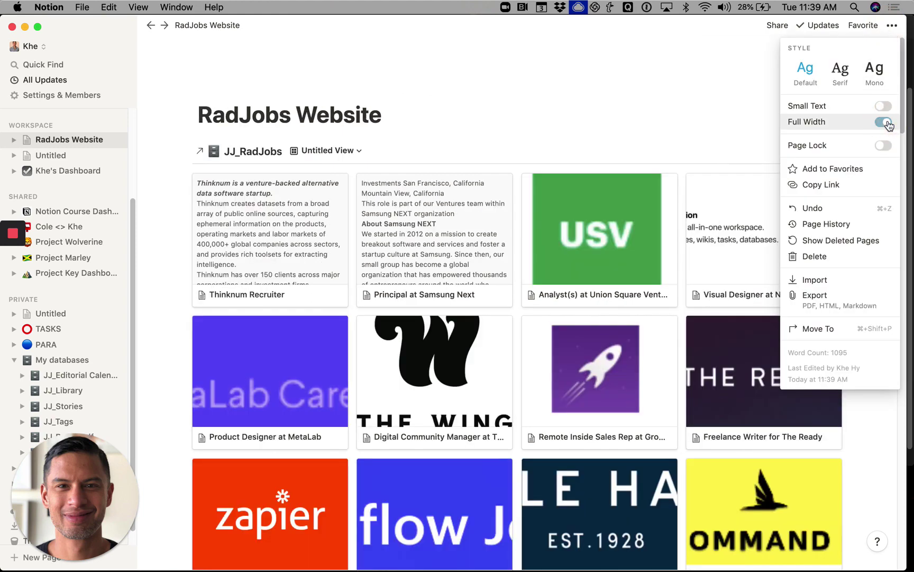
- Set gallery cards to Small size with page content preview and Fit Image turned on
left_click(586, 141)
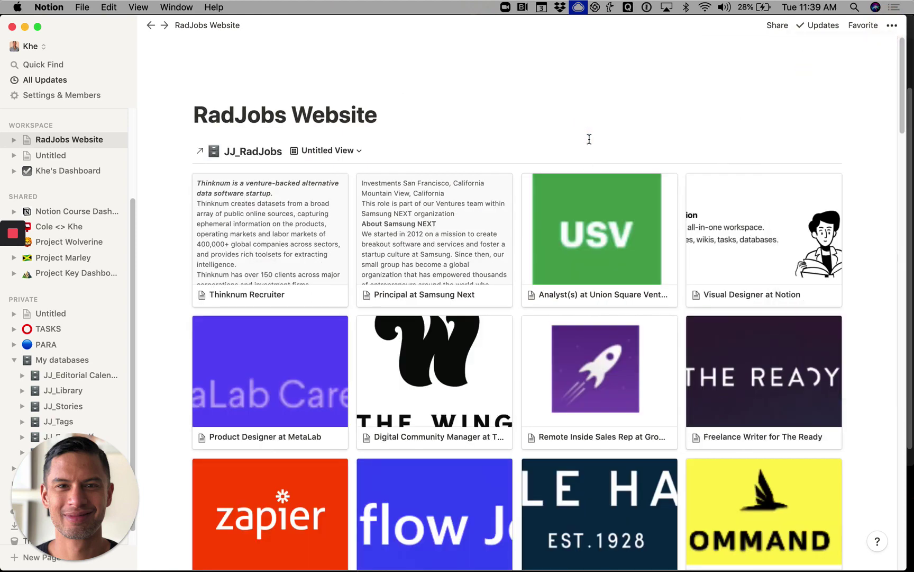
left_click(790, 152)
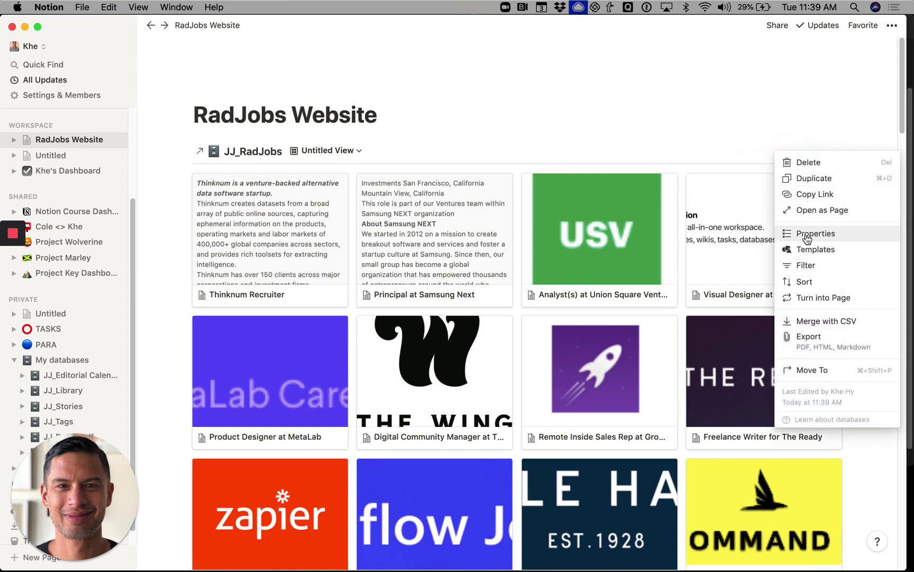
left_click(807, 235)
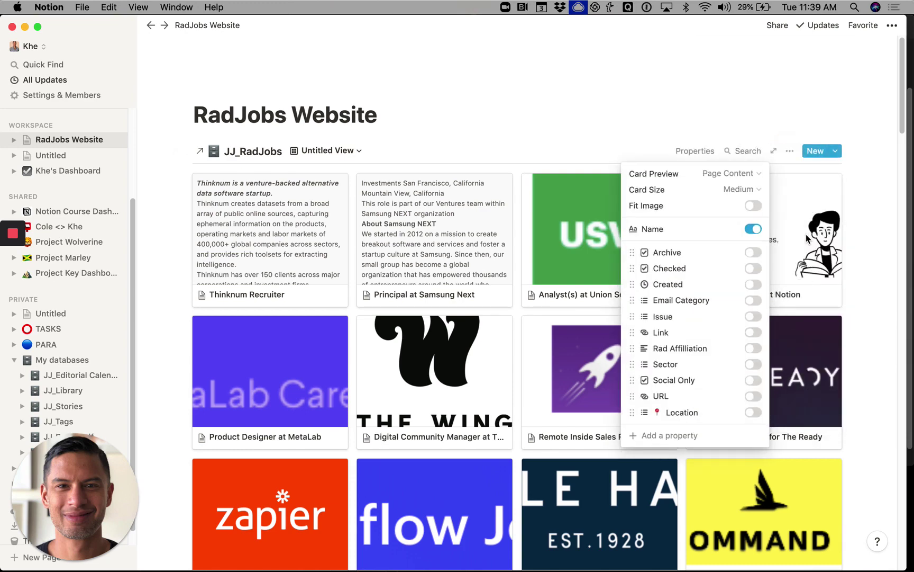
left_click(736, 189)
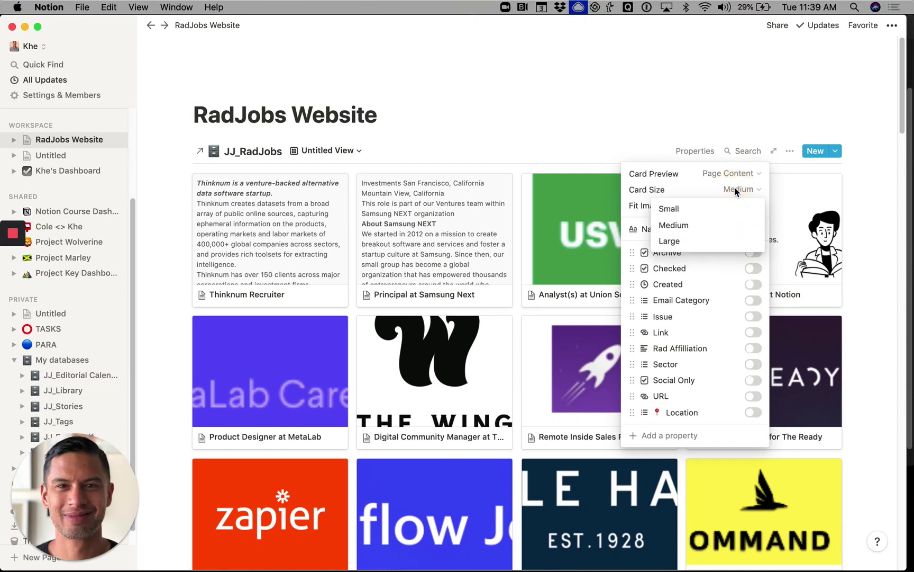
left_click(719, 209)
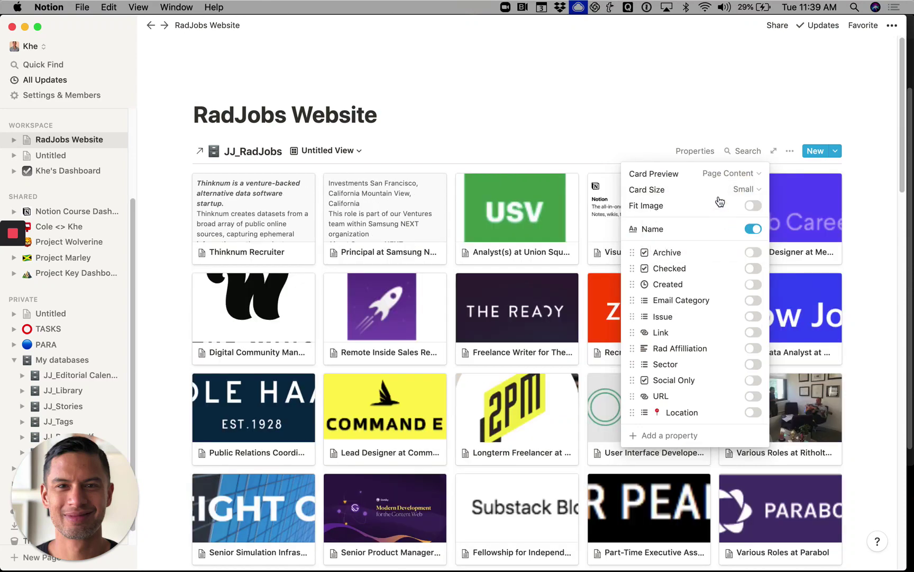
left_click(724, 175)
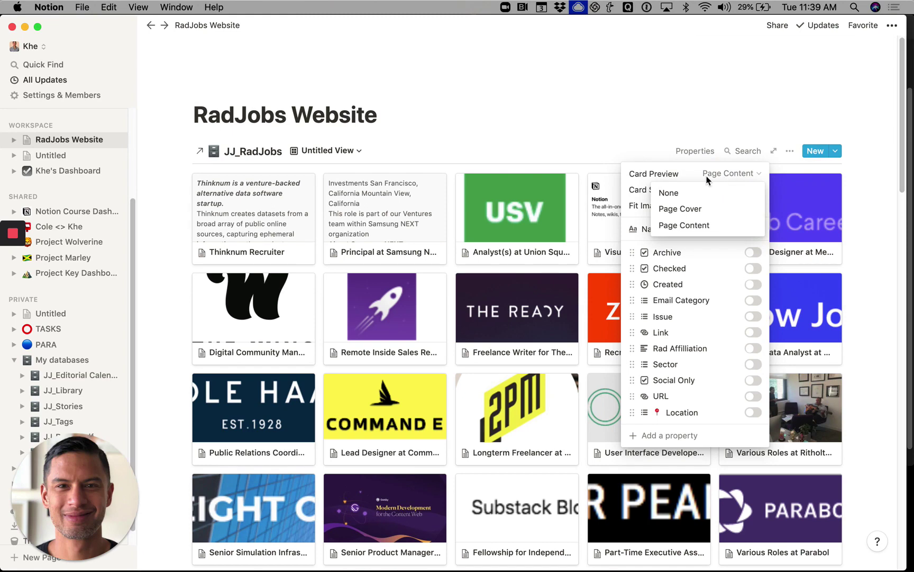
left_click(708, 178)
left_click(753, 206)
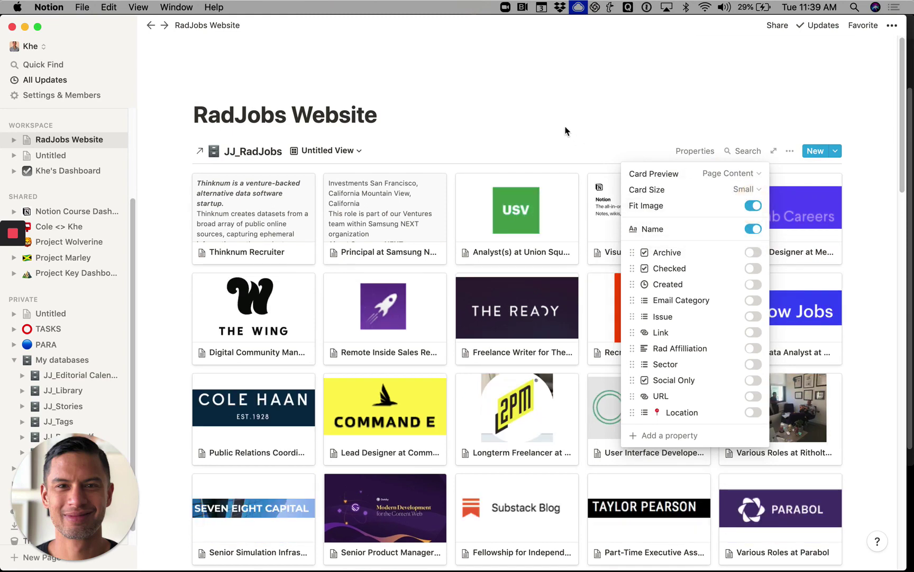
left_click(566, 128)
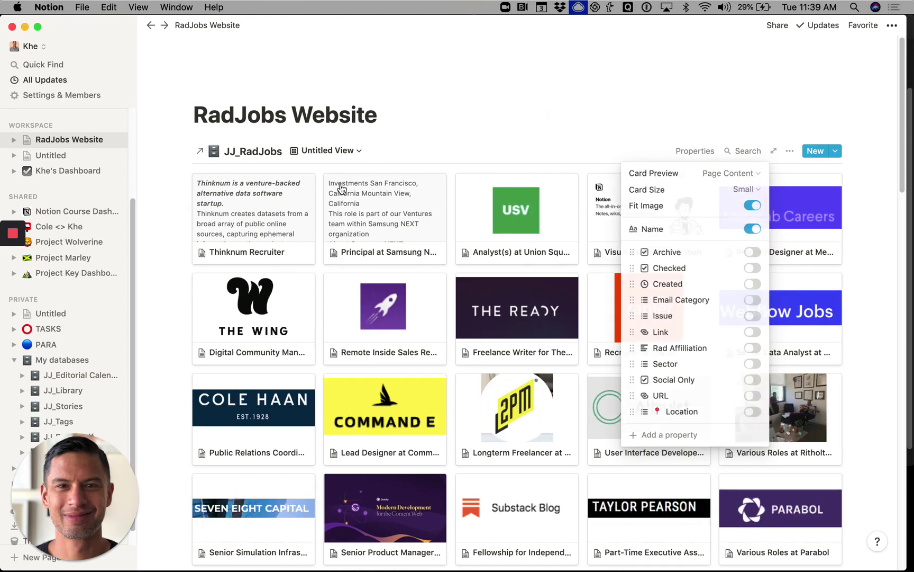
- Screenshot the Samsung NEXT logo from the Principal job posting in Chrome
left_click(372, 235)
key("super+Tab")
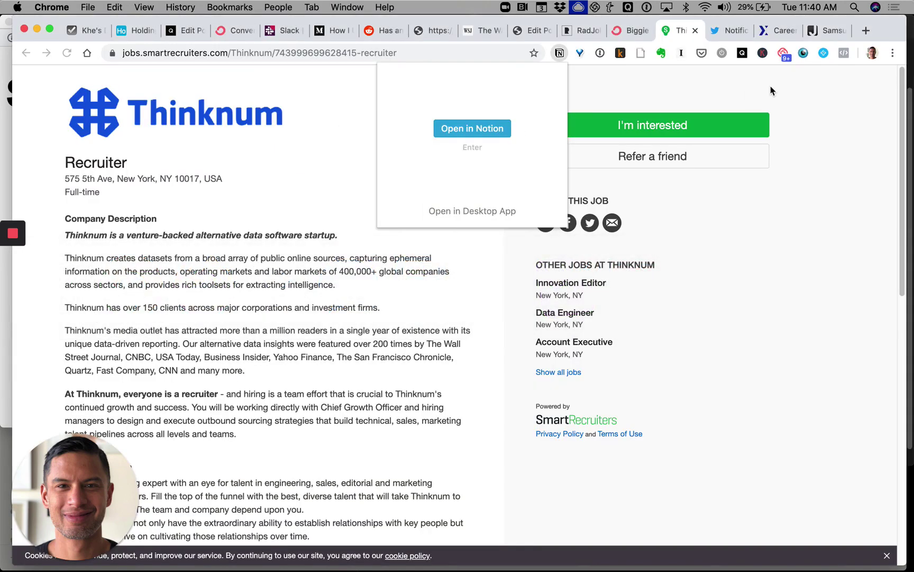
left_click(825, 35)
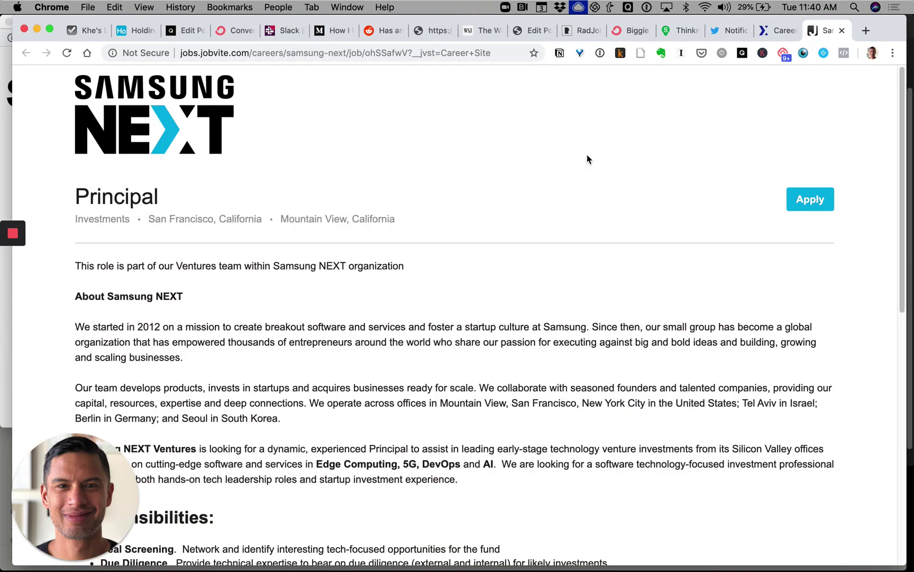
key("cmd+shift+4")
left_click_drag(66, 68, 264, 178)
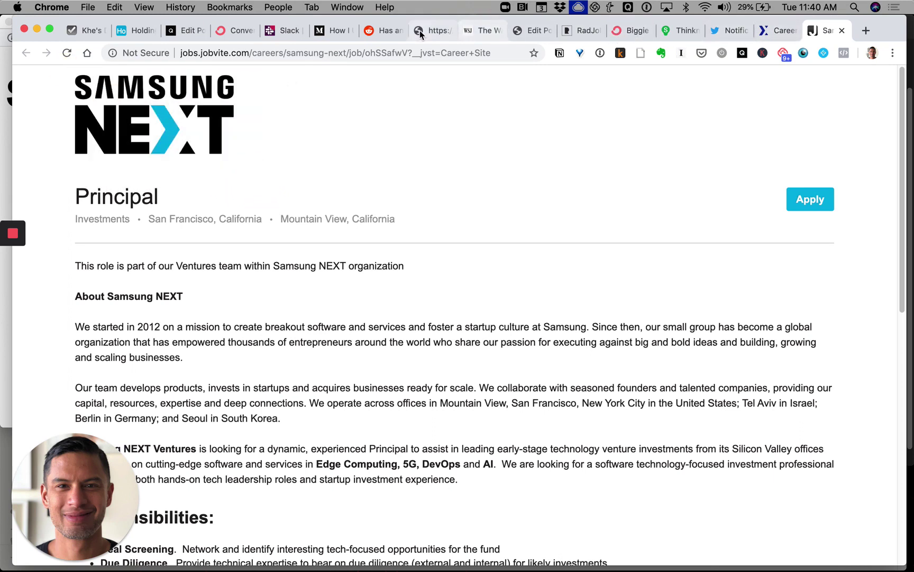
- Paste the Samsung NEXT logo above the Principal at Samsung Next description and close the page
key("super+Tab")
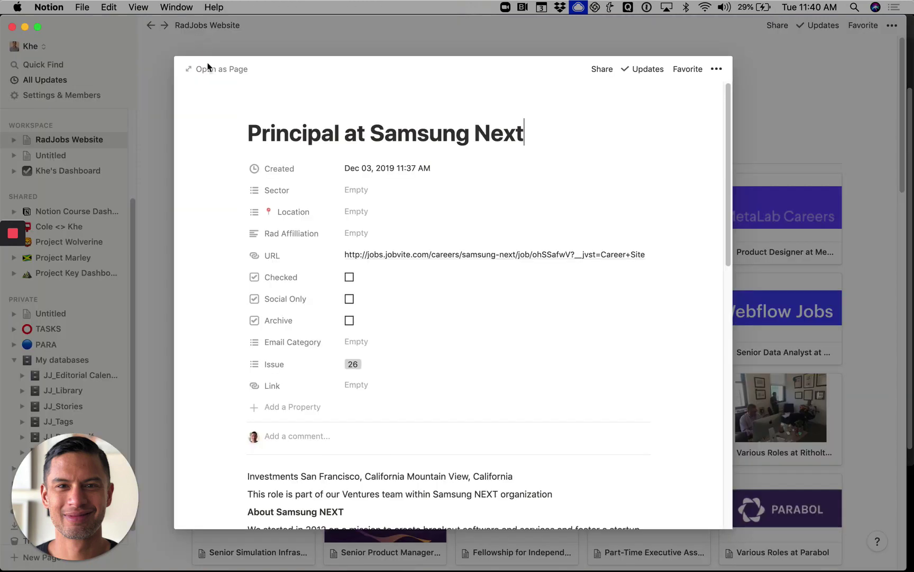
left_click(247, 475)
key("Return")
key("super+v")
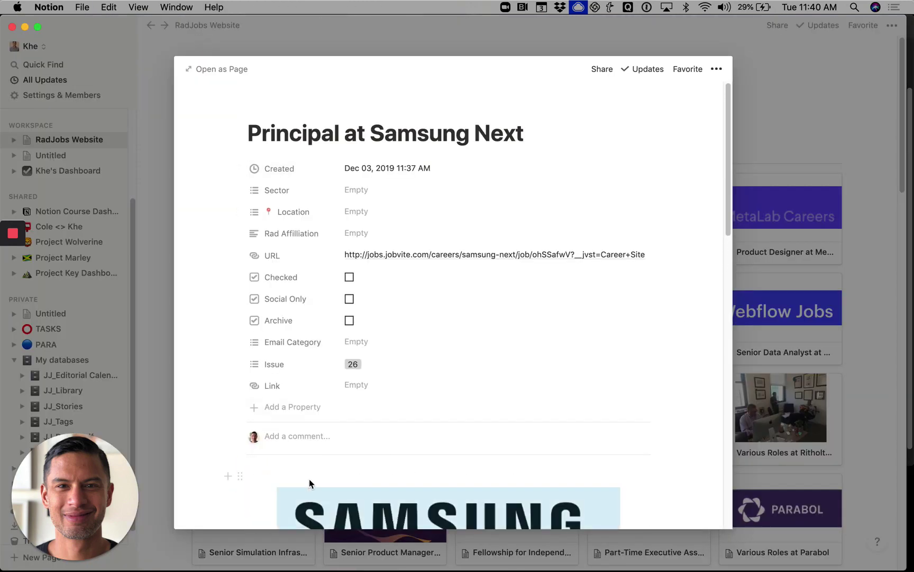
scroll(310, 481, "down", 3)
scroll(311, 483, "down", 1)
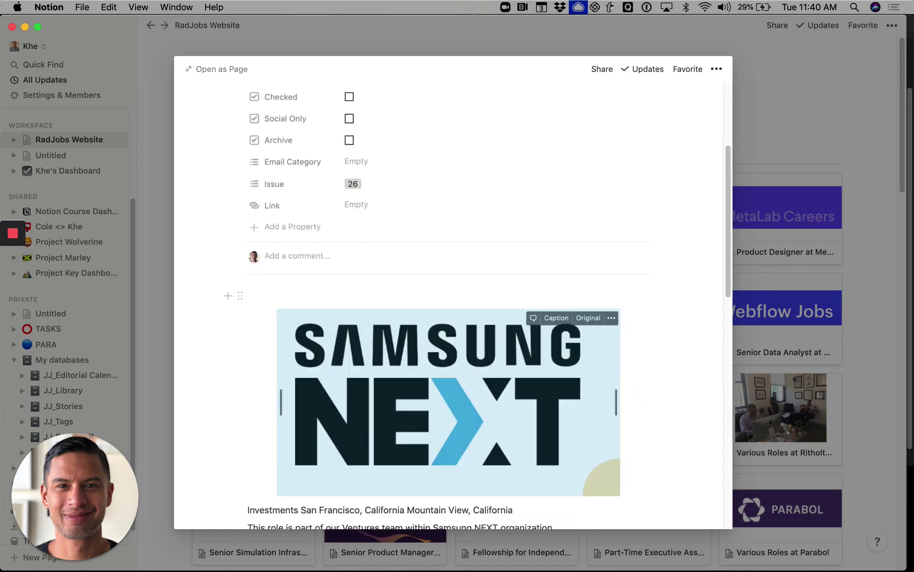
key("Escape")
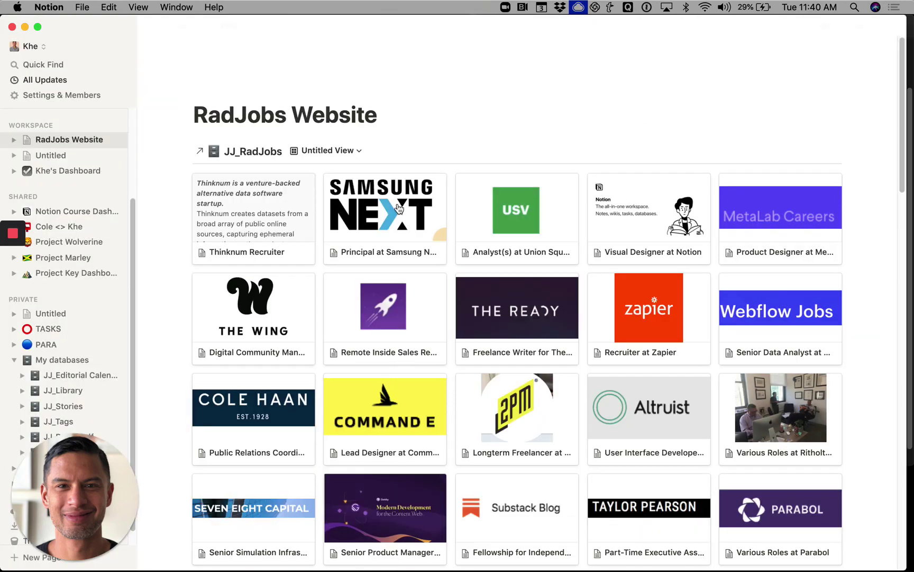
- Open the Thinknum Recruiter page and screenshot the Thinknum logo from its Chrome job listing
left_click(267, 221)
key("super+Tab")
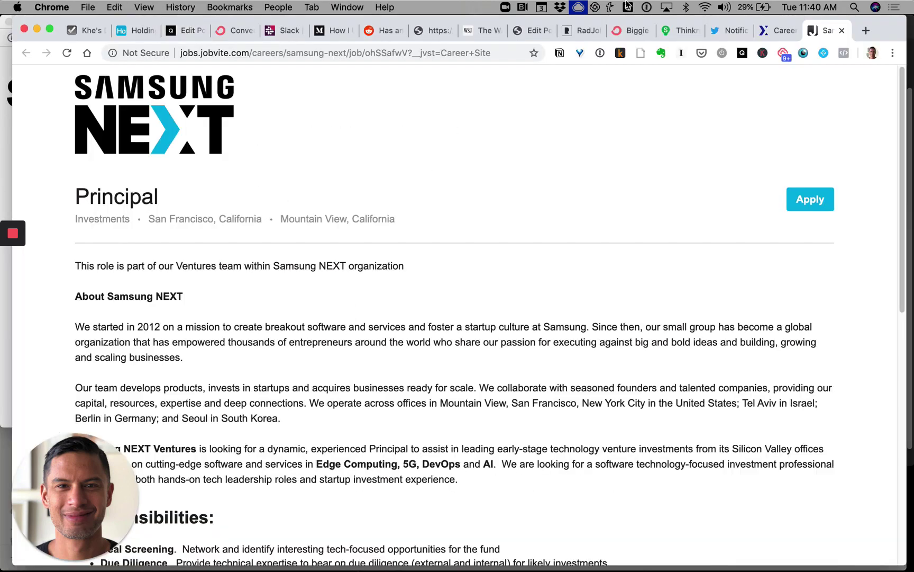
left_click(674, 33)
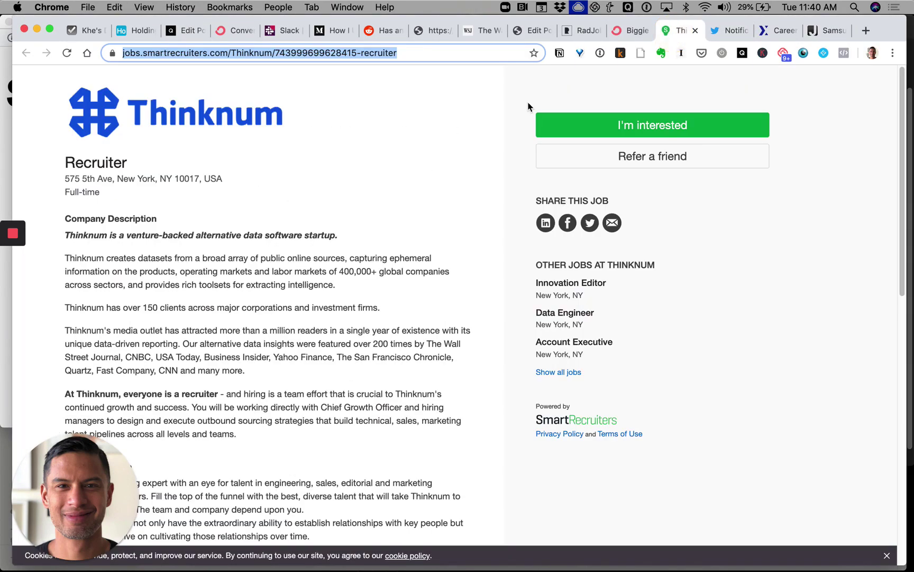
key("super+shift+4")
left_click_drag(57, 75, 291, 155)
- Paste the Thinknum logo on a new line above the Thinknum Recruiter description
key("super+Tab")
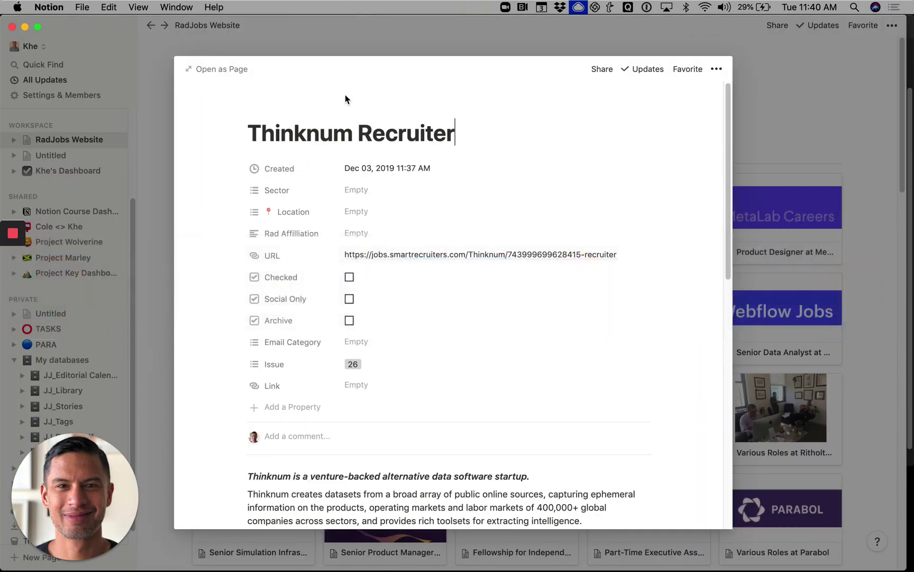
key("Escape")
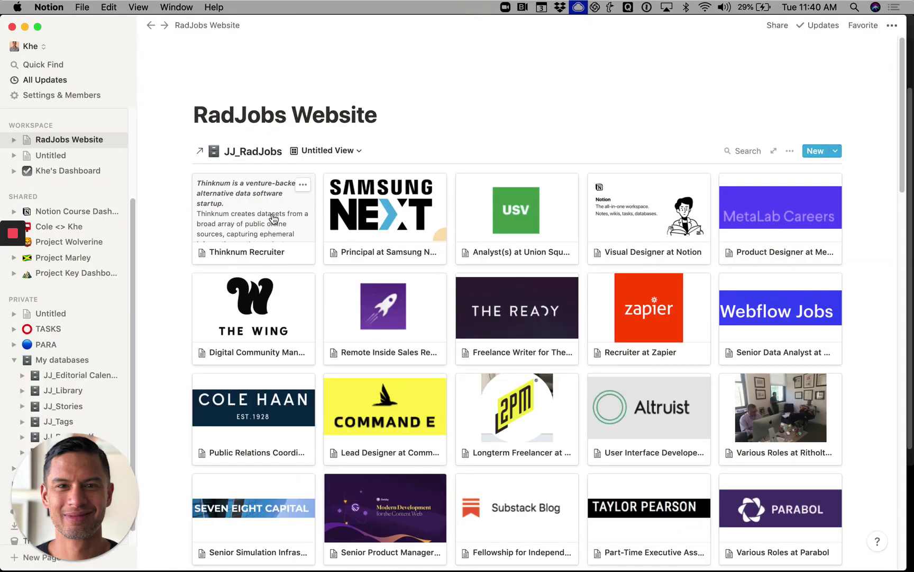
left_click(271, 214)
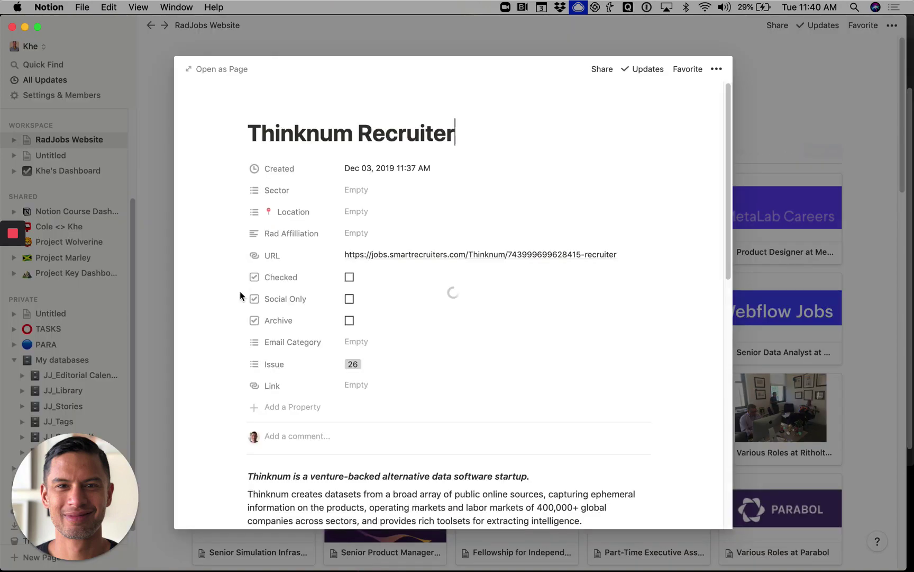
left_click(249, 479)
key("Return")
key("Up")
key("super+v")
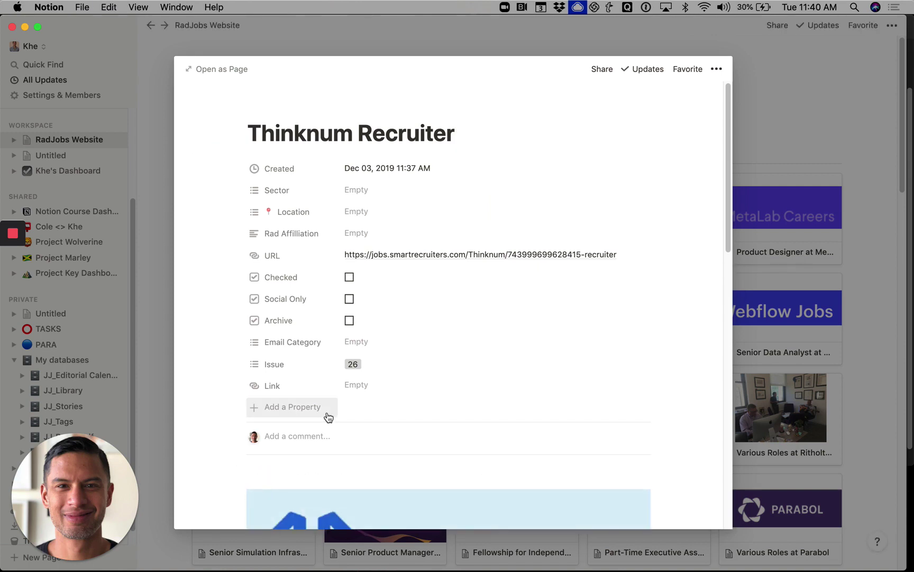
key("Escape")
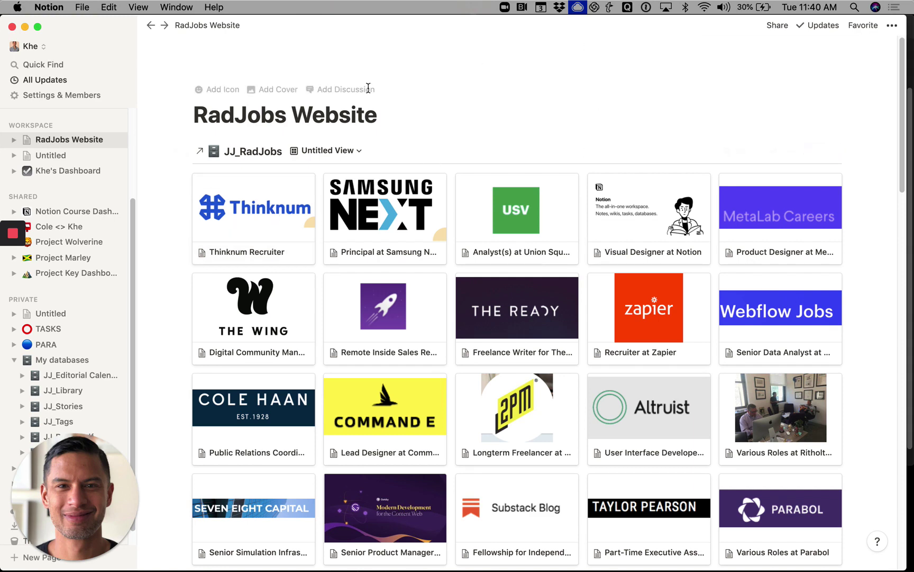
- Replace the default RadJobs Website cover with the solid blue color cover
left_click(266, 91)
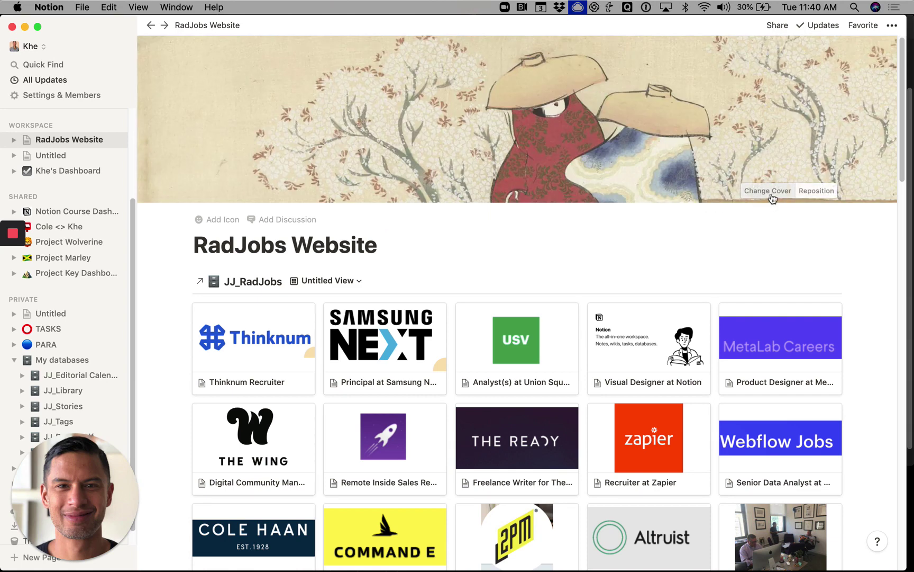
left_click(768, 192)
left_click(776, 268)
left_click(390, 248)
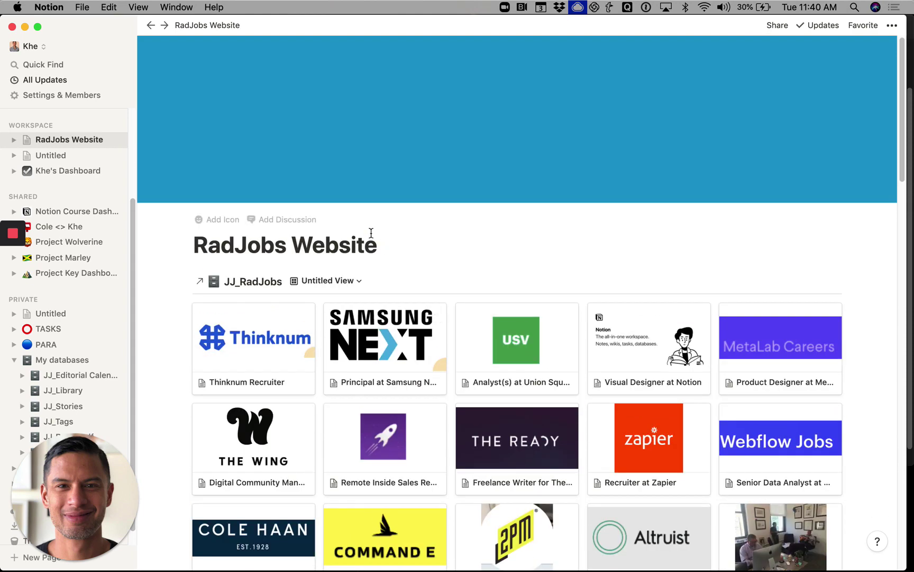
- Turn on public access, disable Allow Duplicate as Template, and copy the page link
left_click(778, 27)
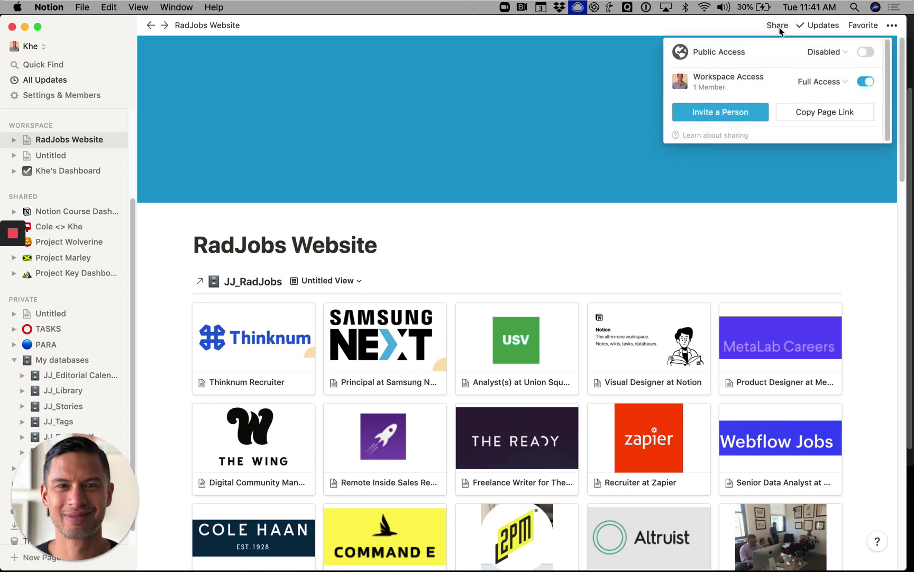
left_click(865, 52)
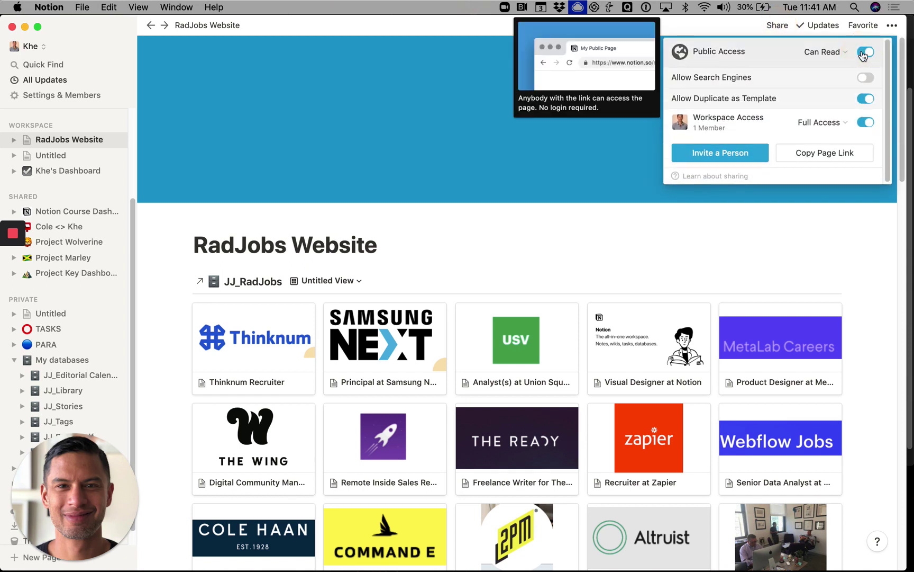
left_click(866, 100)
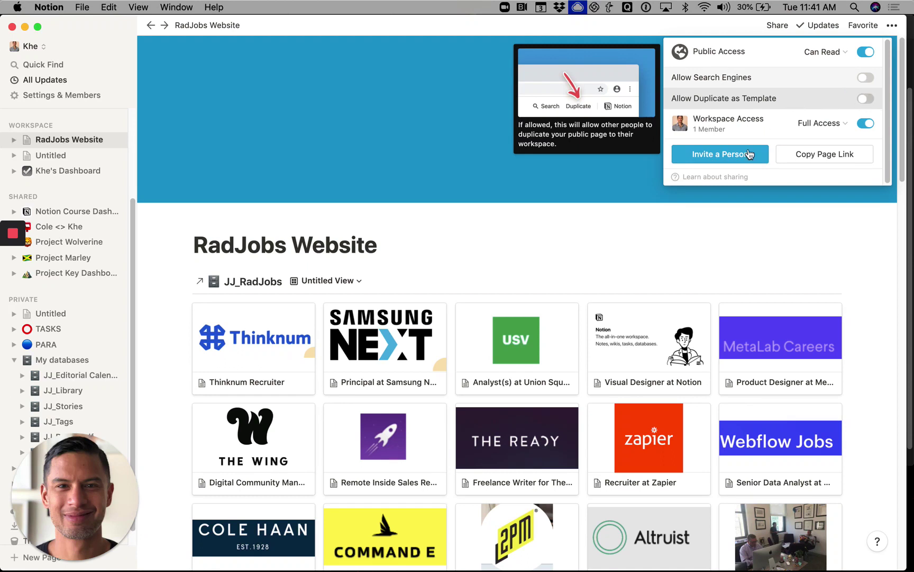
left_click(818, 158)
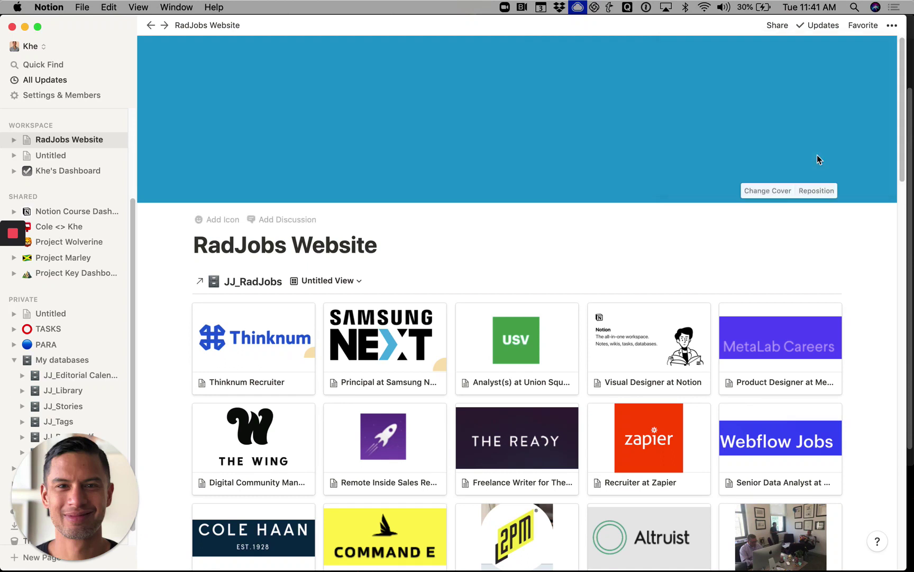
- Load the copied RadJobs Website link in a new Chrome incognito window
key("super+Tab")
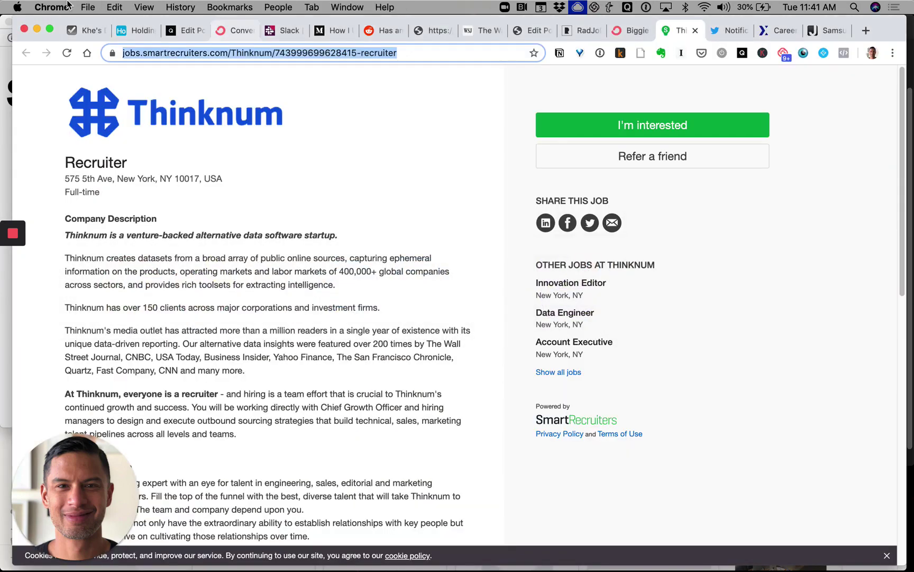
left_click(49, 6)
mouse_move(88, 7)
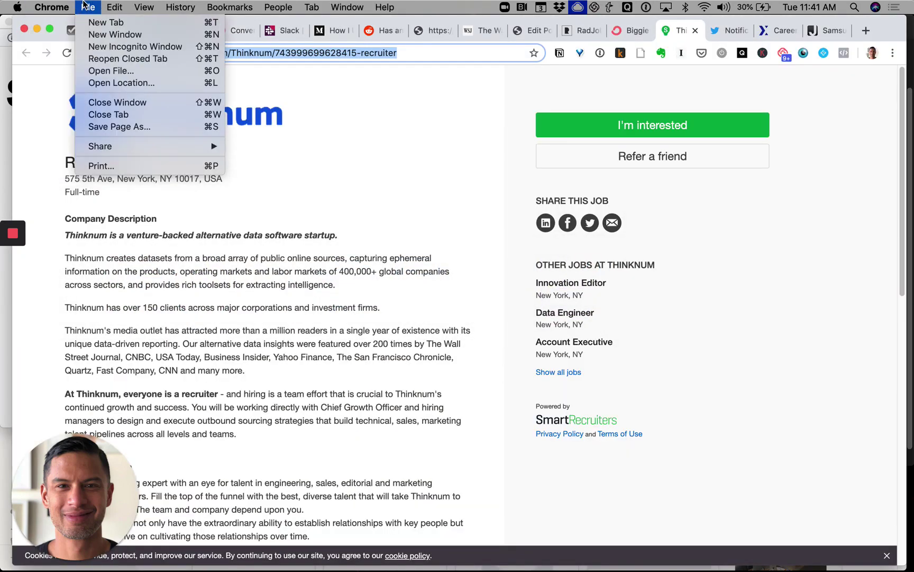
left_click(106, 46)
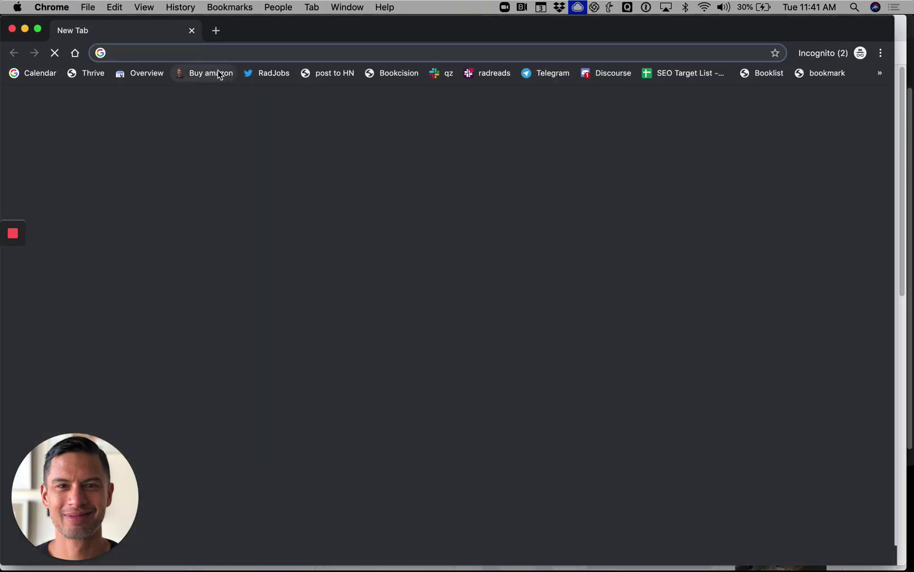
key("Return")
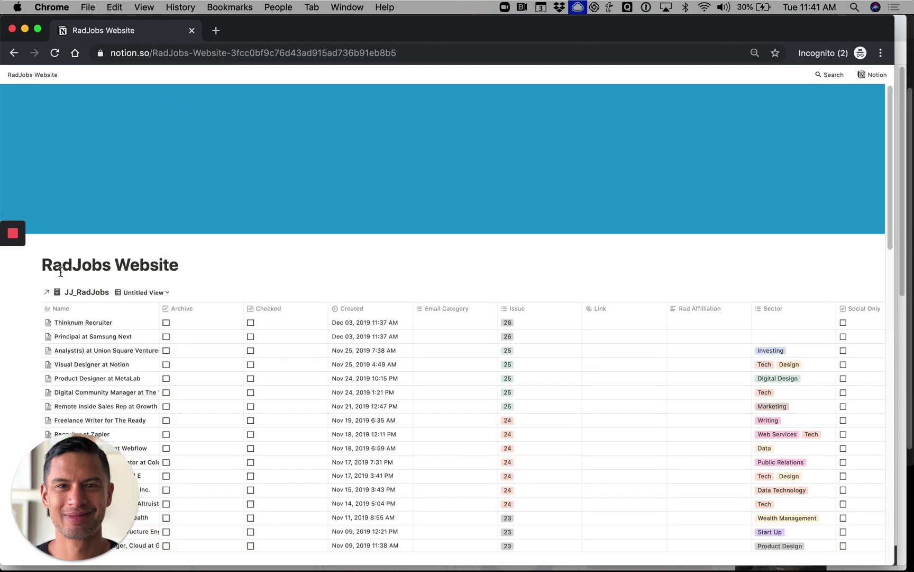
- Switch the JJ_RadJobs database from table to the second Untitled View, the gallery
left_click(159, 294)
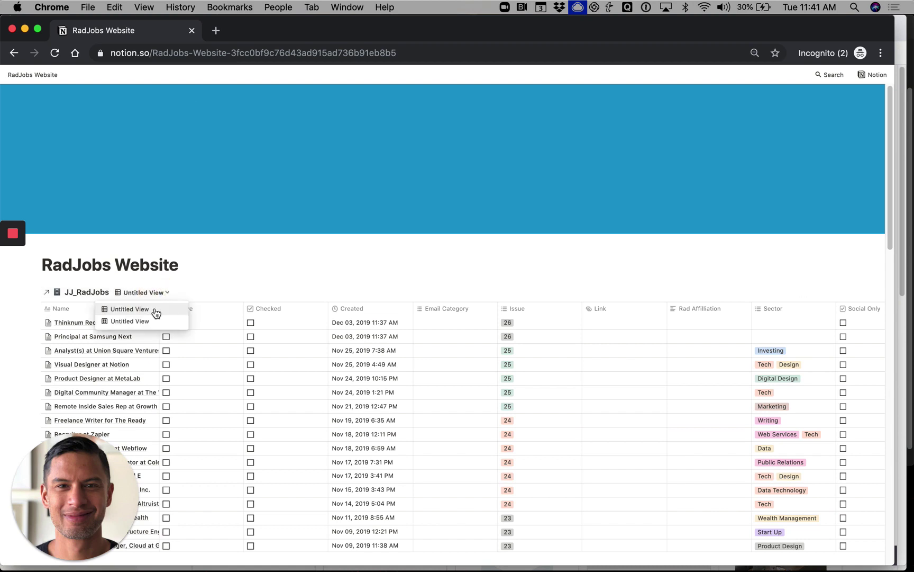
left_click(154, 325)
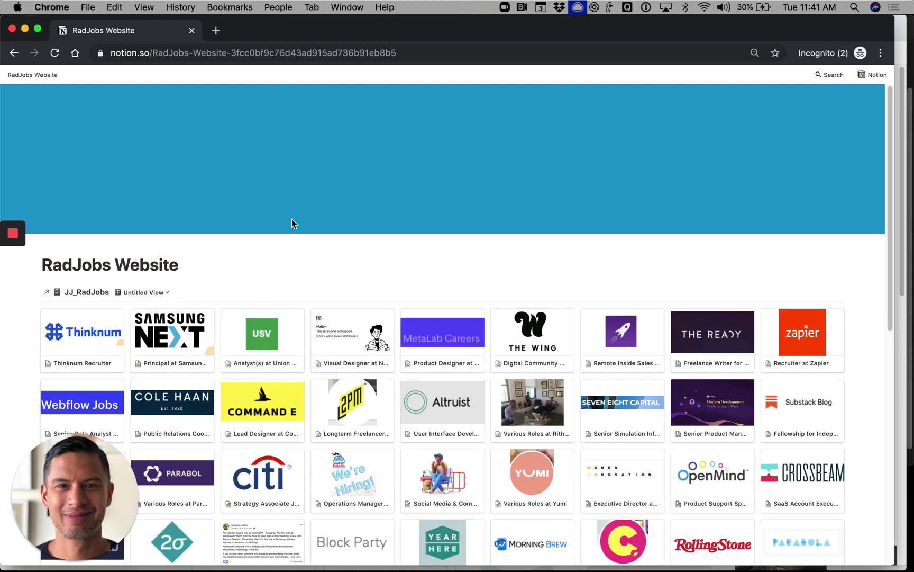
key("super+Tab")
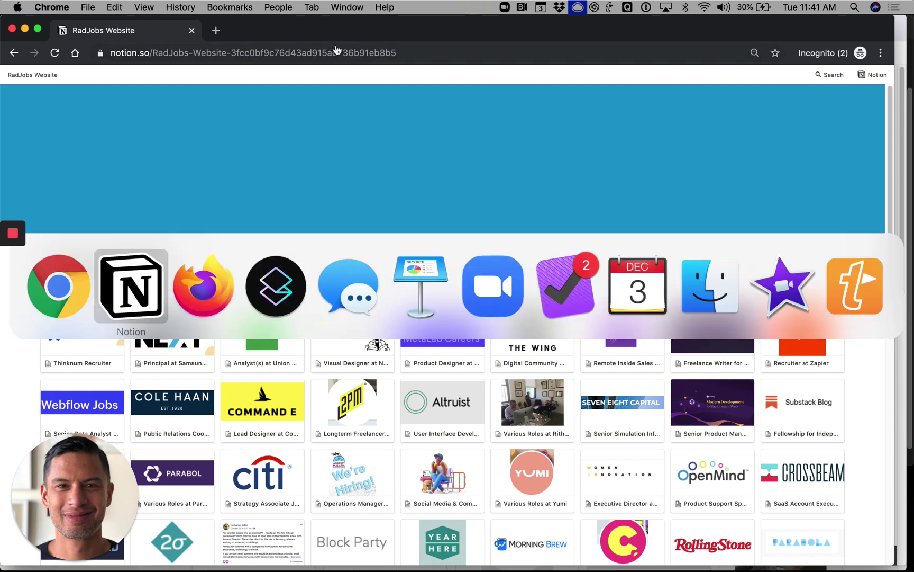
key("Escape")
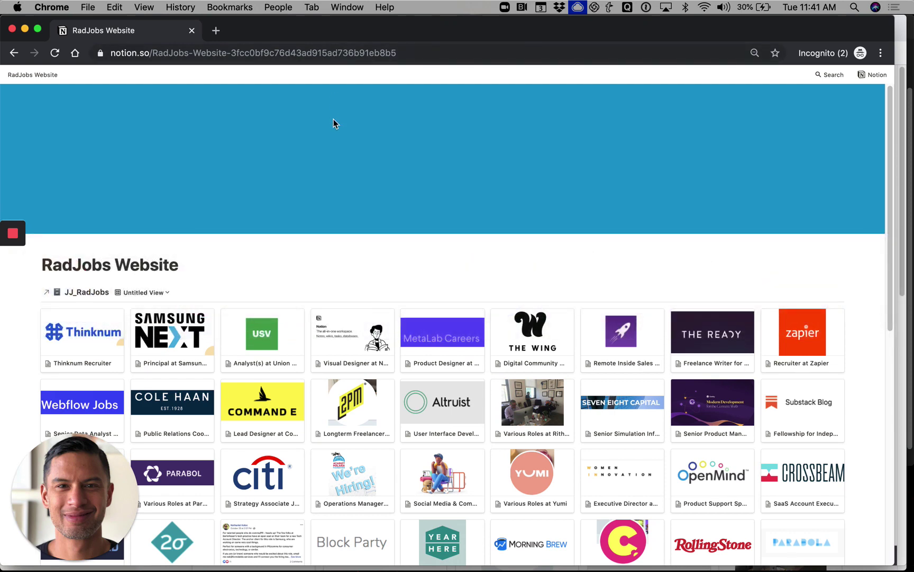